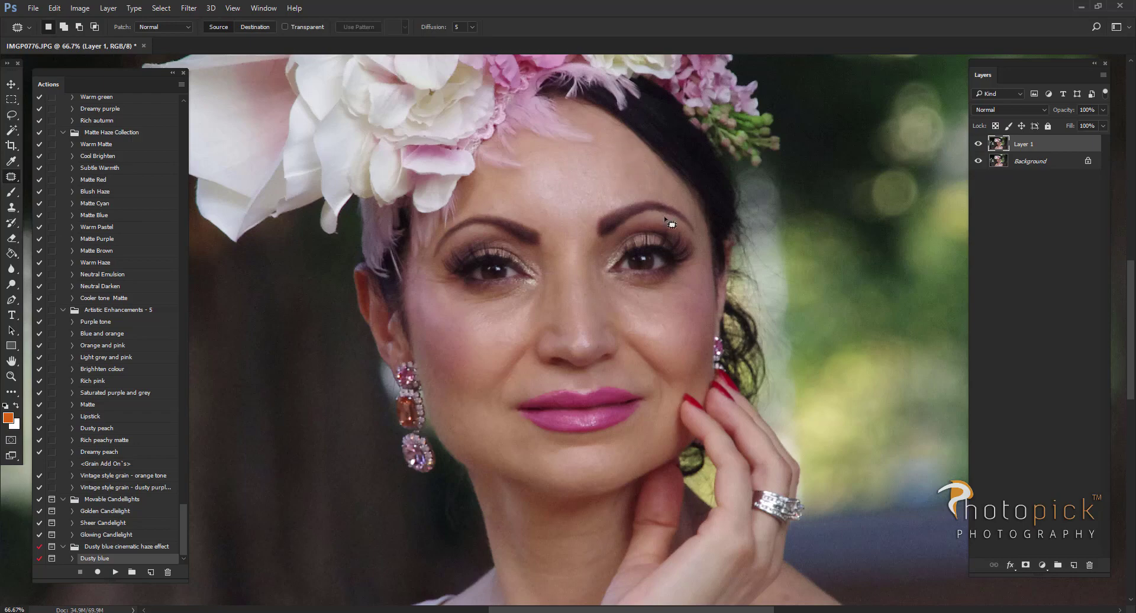
# - Remove small skin blemishes from the woman's forehead with the Patch tool and from her upper arm with the Spot Healing Brush
pyautogui.moveTo(621, 144)
pyautogui.mouseDown()
pyautogui.moveTo(609, 147)
pyautogui.moveTo(623, 163)
pyautogui.mouseUp()
pyautogui.click(623, 171)
pyautogui.rightClick(12, 176)
pyautogui.click(53, 176)
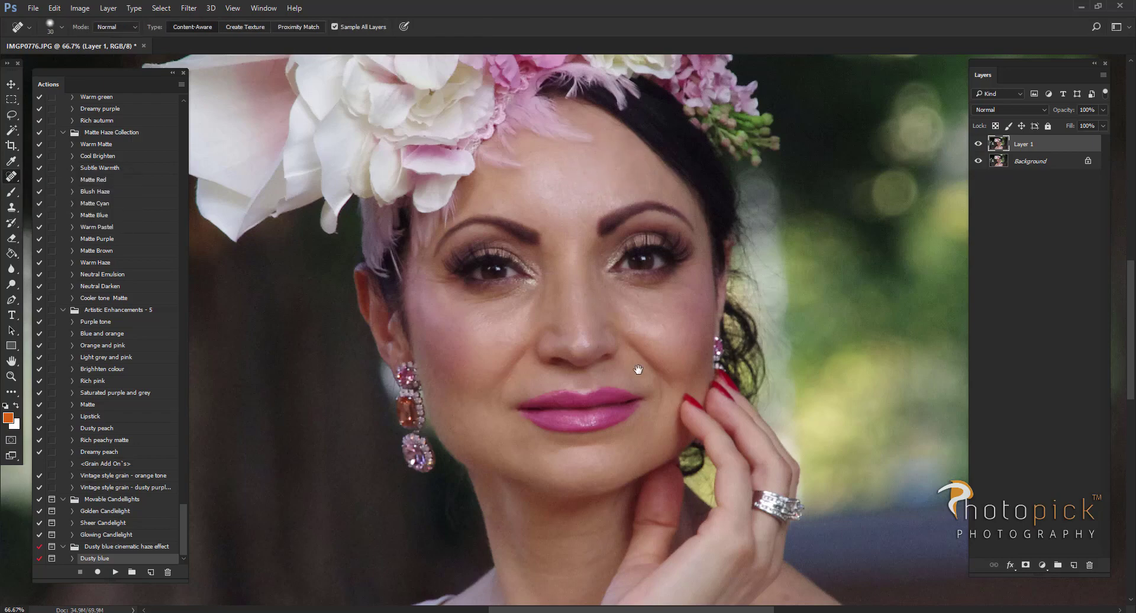
pyautogui.moveTo(638, 369)
pyautogui.mouseDown()
pyautogui.moveTo(624, 341)
pyautogui.moveTo(634, 310)
pyautogui.mouseUp()
pyautogui.moveTo(657, 387); pyautogui.dragTo(651, 423)
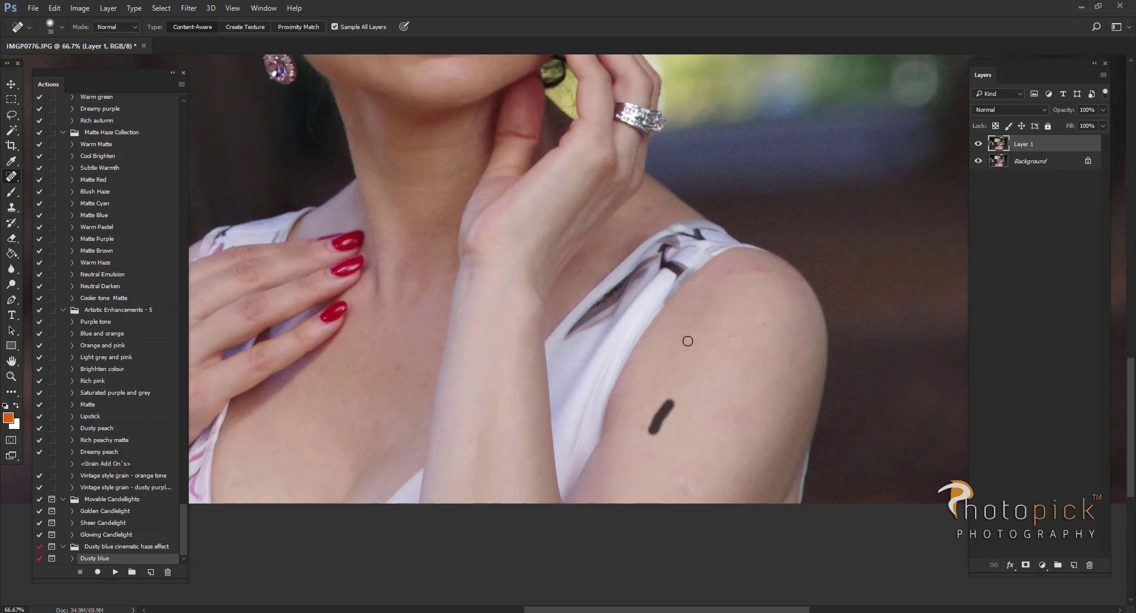
pyautogui.click(624, 472)
pyautogui.click(757, 280)
pyautogui.moveTo(506, 203); pyautogui.dragTo(642, 467)
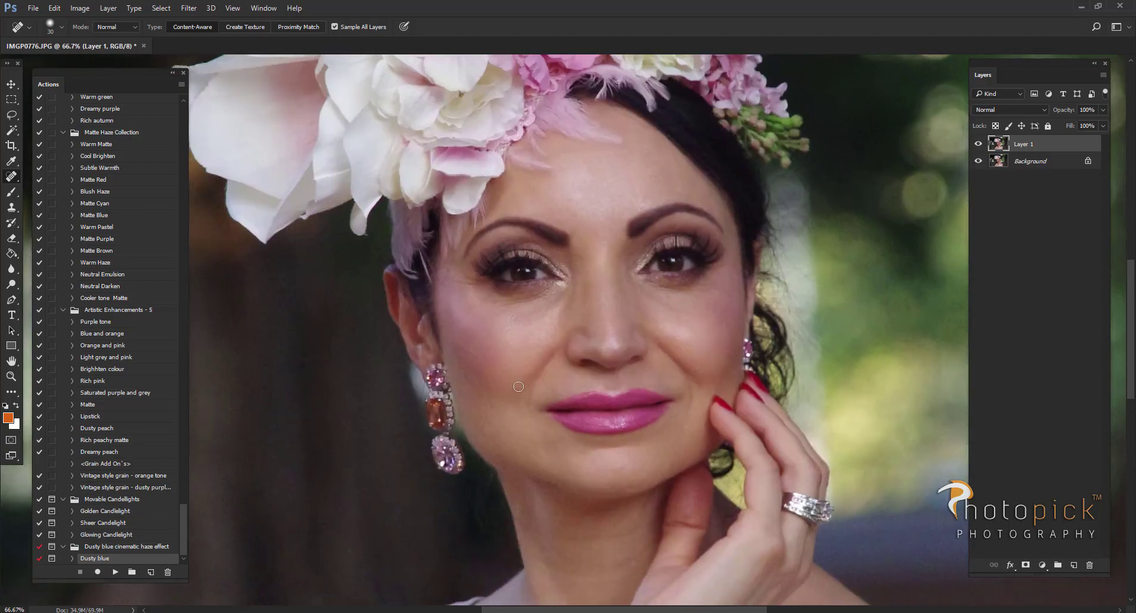
# - Clean up distracting background spots beside the woman using the Spot Healing Brush at size 175 and the Patch tool, and merge Layer 1 down
pyautogui.scroll(-4, 787, 357)
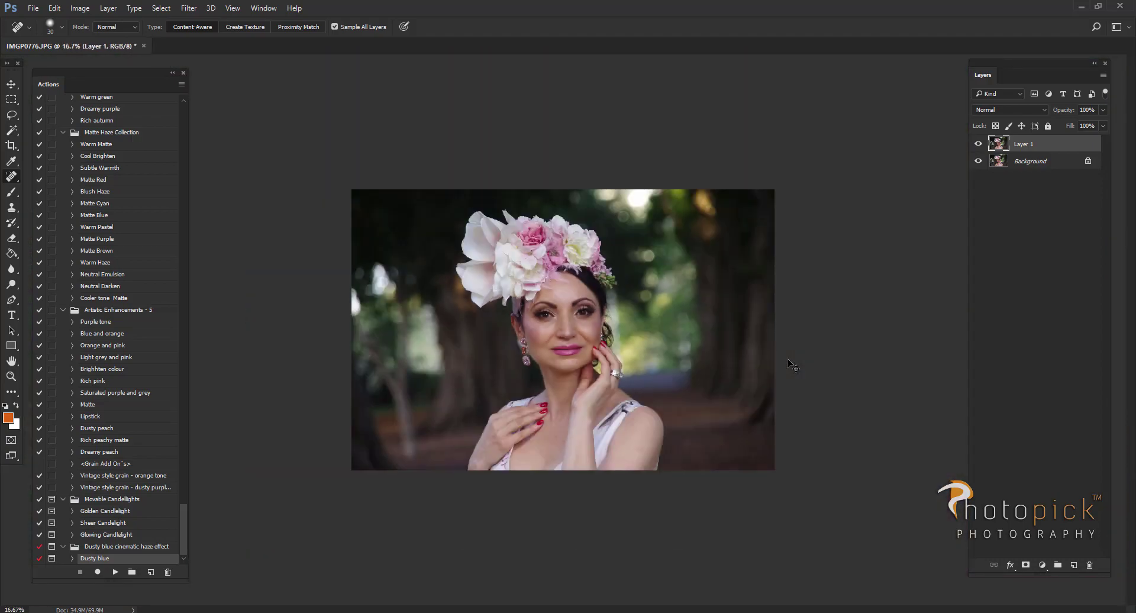
pyautogui.scroll(1, 790, 364)
pyautogui.scroll(-1, 788, 359)
pyautogui.press(']')
pyautogui.moveTo(376, 280)
pyautogui.mouseDown()
pyautogui.moveTo(431, 315)
pyautogui.moveTo(378, 268)
pyautogui.moveTo(400, 295)
pyautogui.mouseUp()
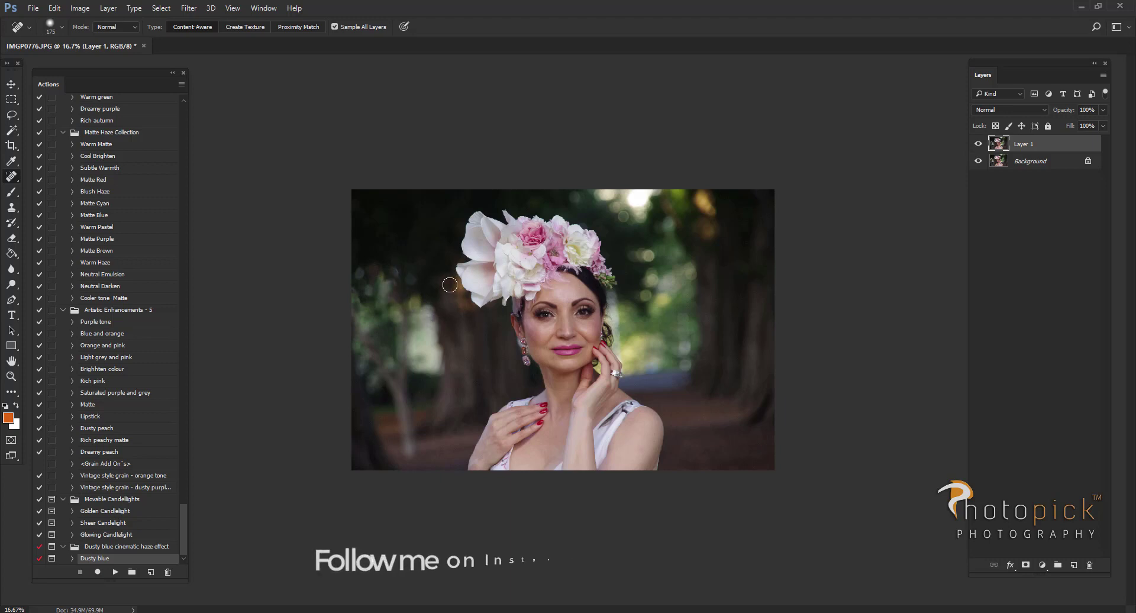
pyautogui.moveTo(11, 177); pyautogui.dragTo(65, 203)
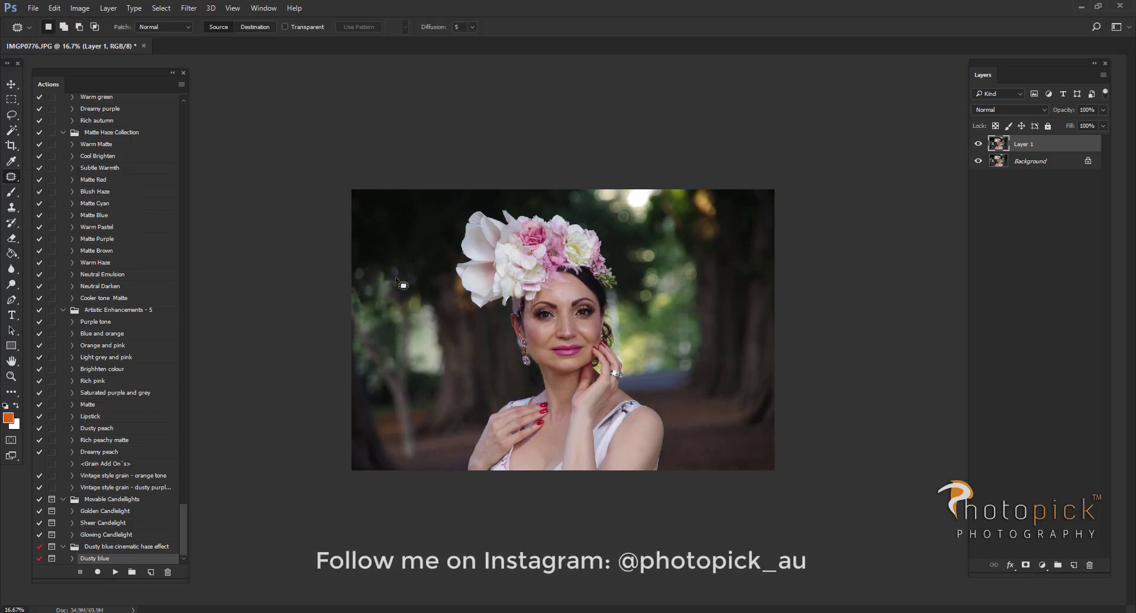
pyautogui.click(400, 299)
pyautogui.hotkey('ctrl', 'e')
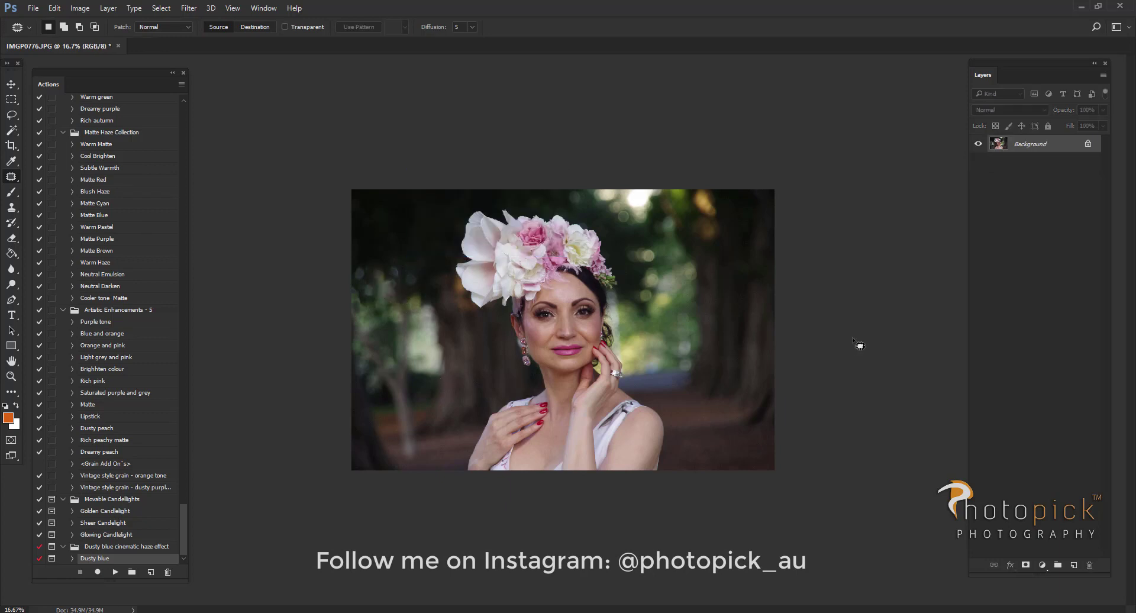
# - Run the Natural tone action from the Full retouch kit - #1 set
pyautogui.click(12, 84)
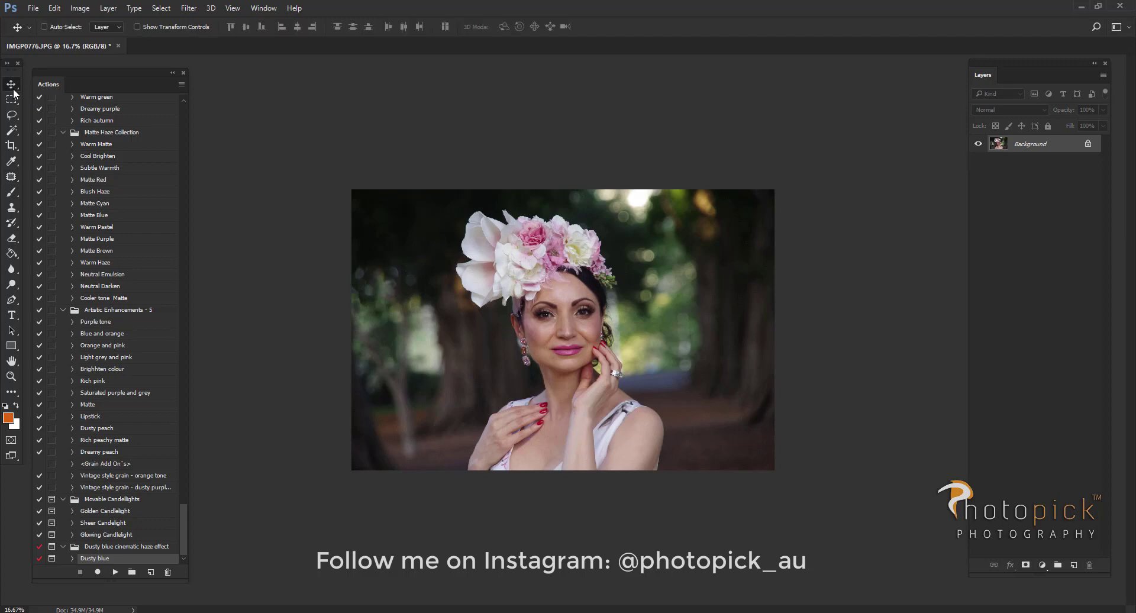
pyautogui.moveTo(186, 519)
pyautogui.mouseDown()
pyautogui.moveTo(204, 305)
pyautogui.moveTo(176, 245)
pyautogui.mouseUp()
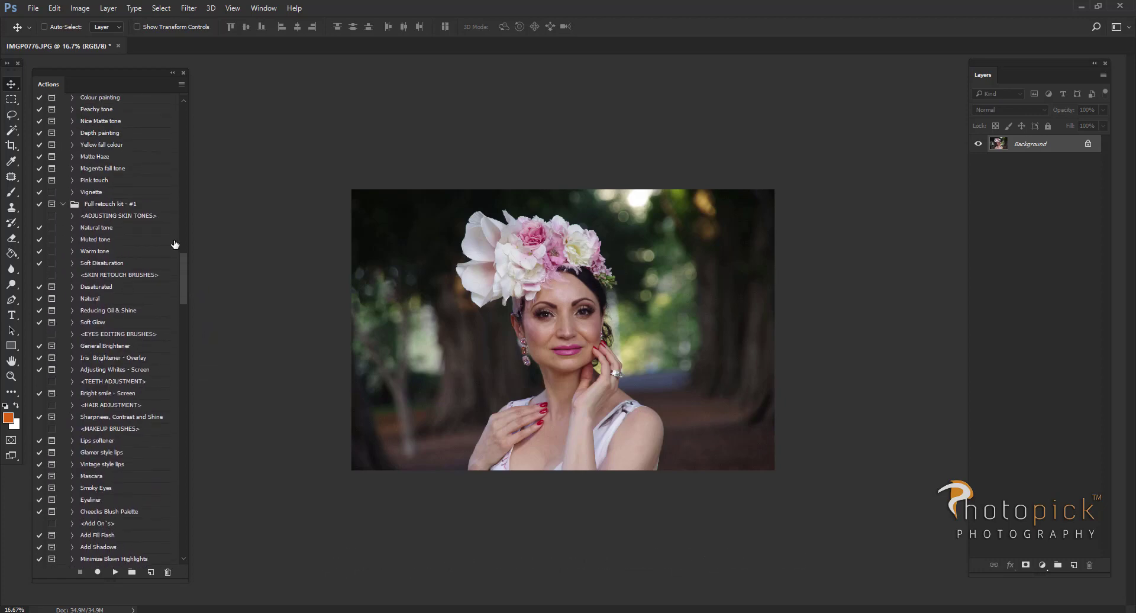
pyautogui.click(124, 205)
pyautogui.click(111, 232)
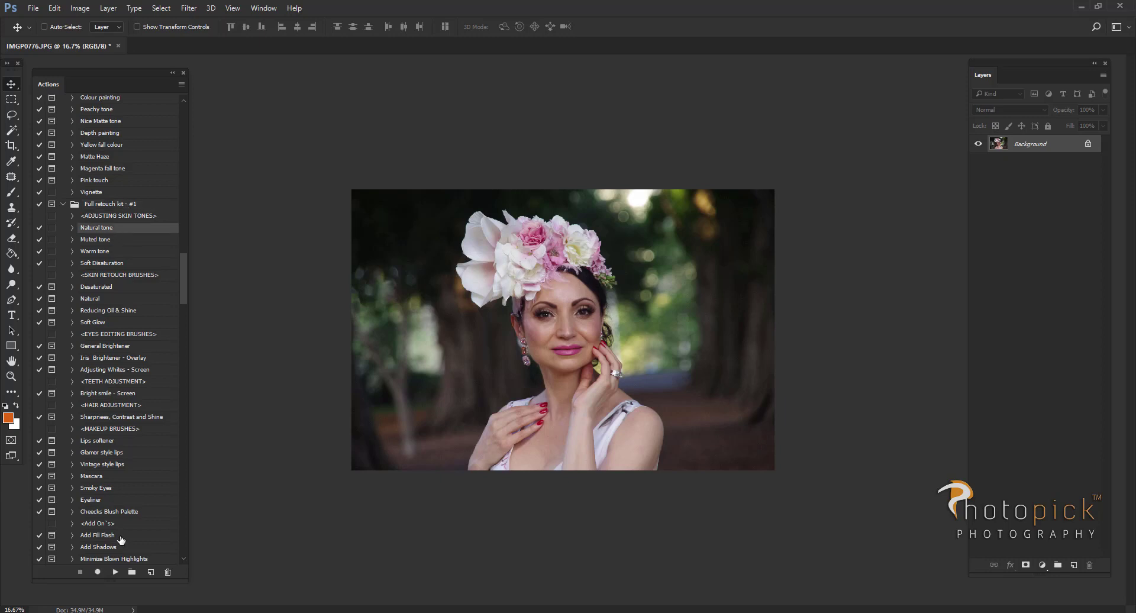
pyautogui.click(116, 572)
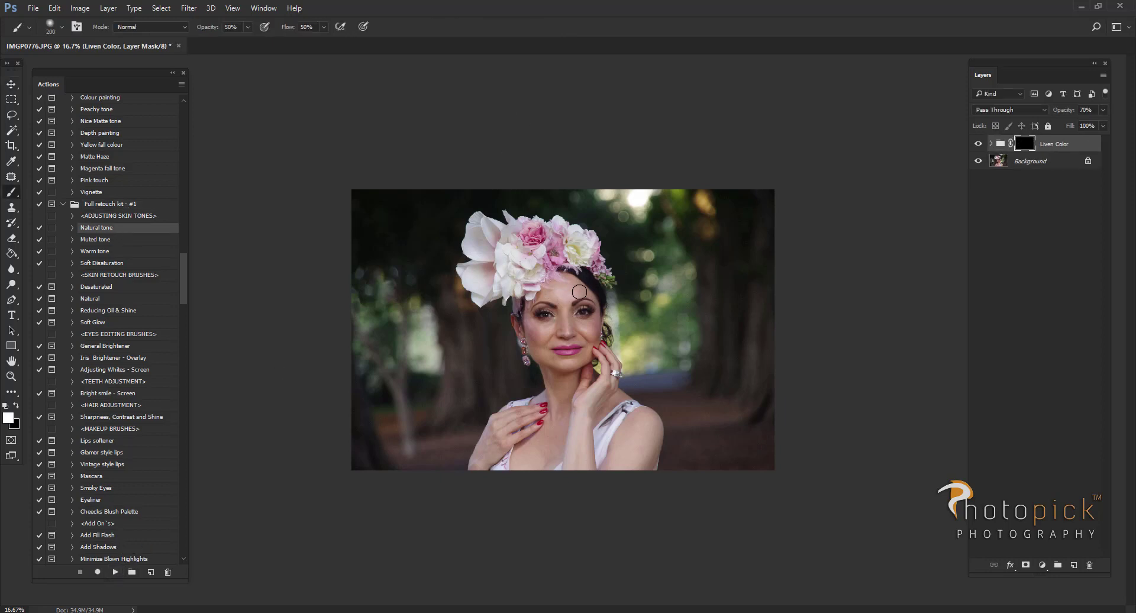
# - Paint white on the Liven Color mask over the woman's face, neck, chest, hands and arm
pyautogui.moveTo(579, 292)
pyautogui.mouseDown()
pyautogui.moveTo(562, 312)
pyautogui.moveTo(535, 336)
pyautogui.moveTo(573, 372)
pyautogui.moveTo(558, 342)
pyautogui.moveTo(570, 327)
pyautogui.moveTo(591, 330)
pyautogui.moveTo(552, 400)
pyautogui.moveTo(553, 377)
pyautogui.moveTo(568, 398)
pyautogui.moveTo(573, 383)
pyautogui.moveTo(557, 441)
pyautogui.moveTo(530, 448)
pyautogui.moveTo(545, 464)
pyautogui.moveTo(578, 465)
pyautogui.mouseUp()
pyautogui.moveTo(589, 409); pyautogui.dragTo(601, 355)
pyautogui.moveTo(614, 418)
pyautogui.mouseDown()
pyautogui.moveTo(615, 469)
pyautogui.moveTo(641, 419)
pyautogui.moveTo(636, 446)
pyautogui.moveTo(653, 423)
pyautogui.moveTo(640, 476)
pyautogui.mouseUp()
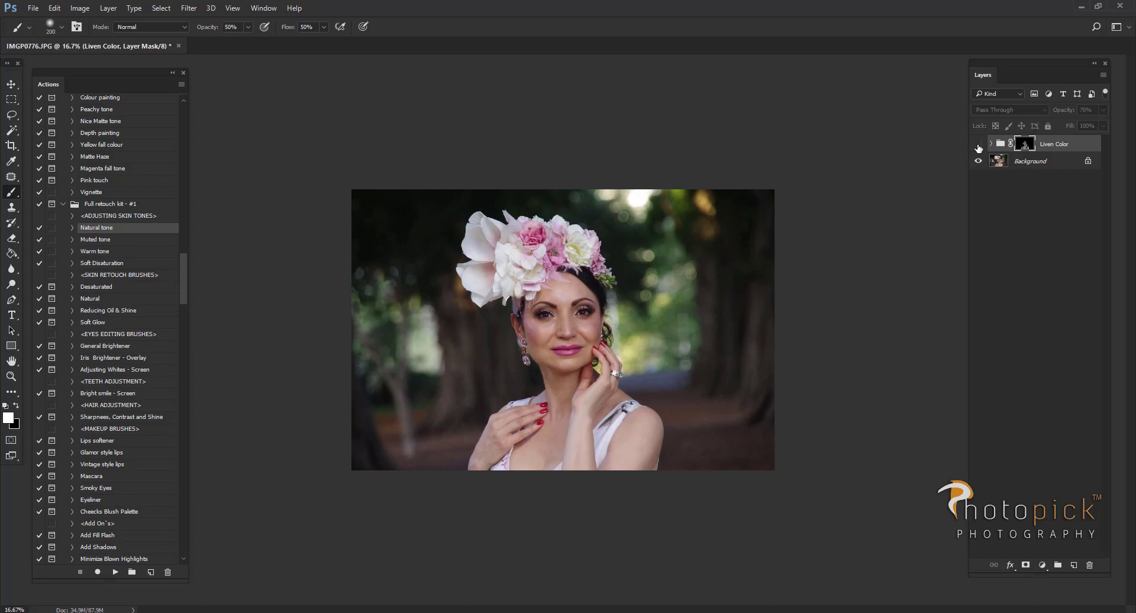
# - Set the Liven Color group's opacity to 53%, compare the image with and without it, and flatten the image
pyautogui.click(1104, 112)
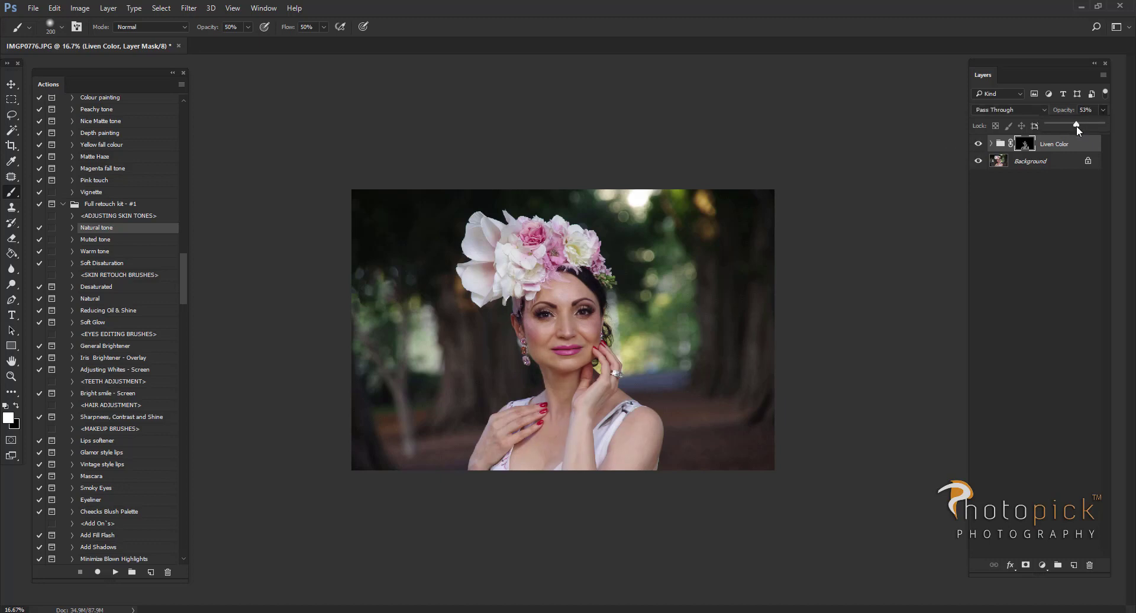
pyautogui.click(979, 144)
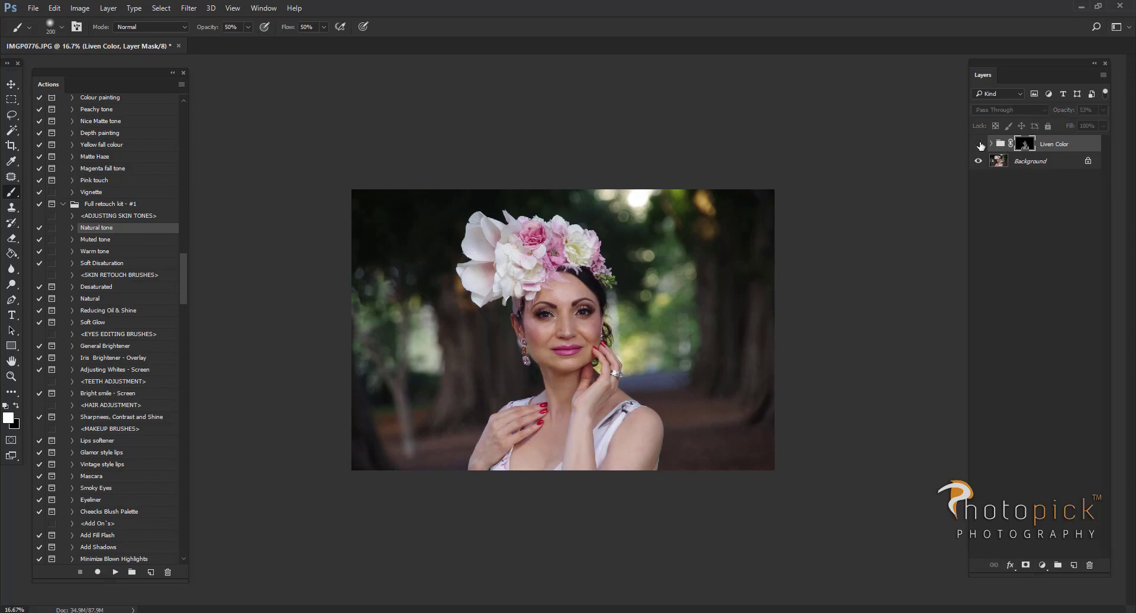
pyautogui.click(980, 144)
pyautogui.click(980, 145)
pyautogui.click(980, 145)
pyautogui.click(104, 9)
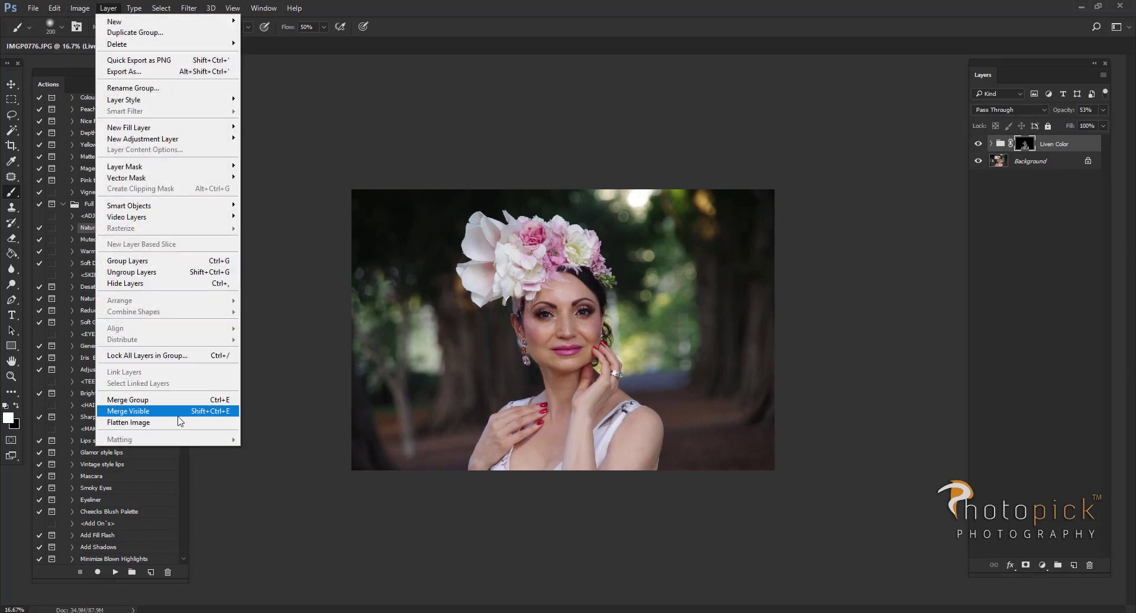
pyautogui.click(182, 420)
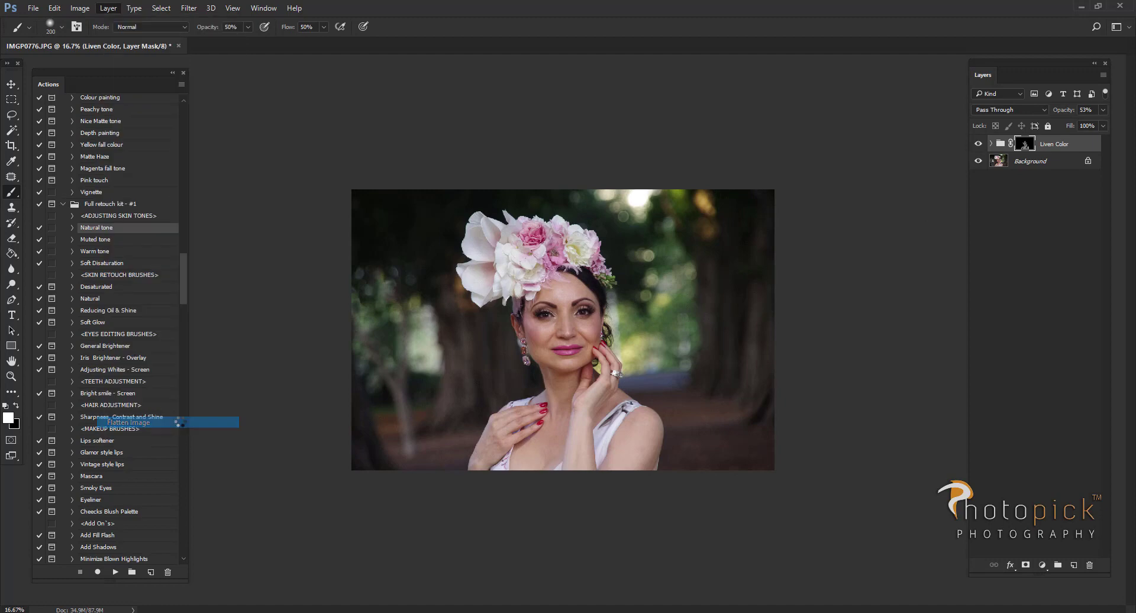
# - Run the Natural action for skin retouching from Full retouch kit - #1, continuing past its instruction message
pyautogui.click(111, 276)
pyautogui.click(100, 300)
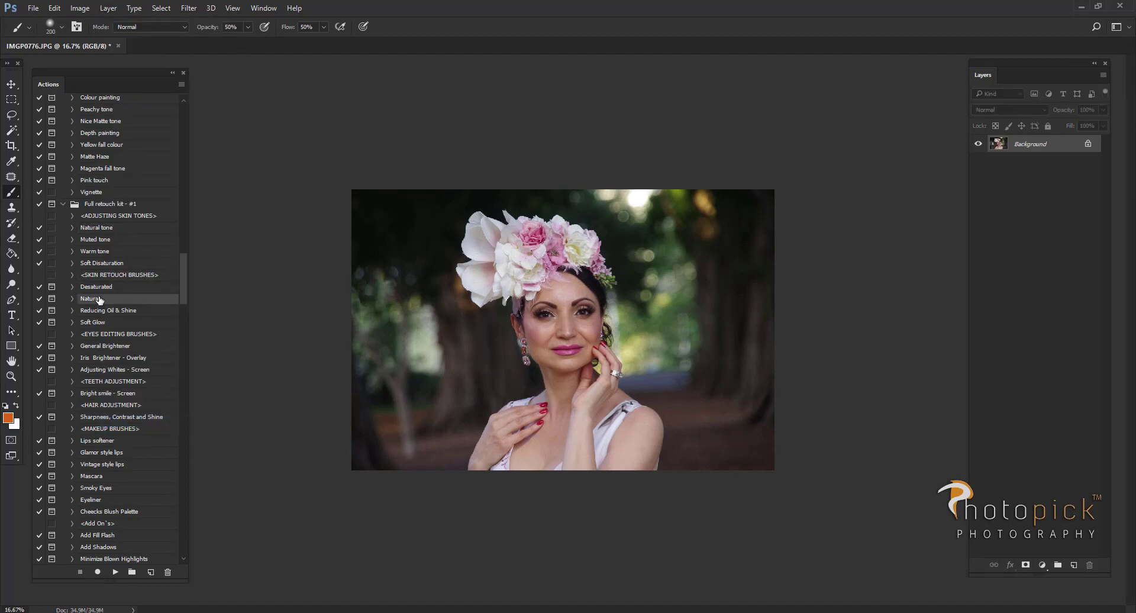
pyautogui.click(116, 571)
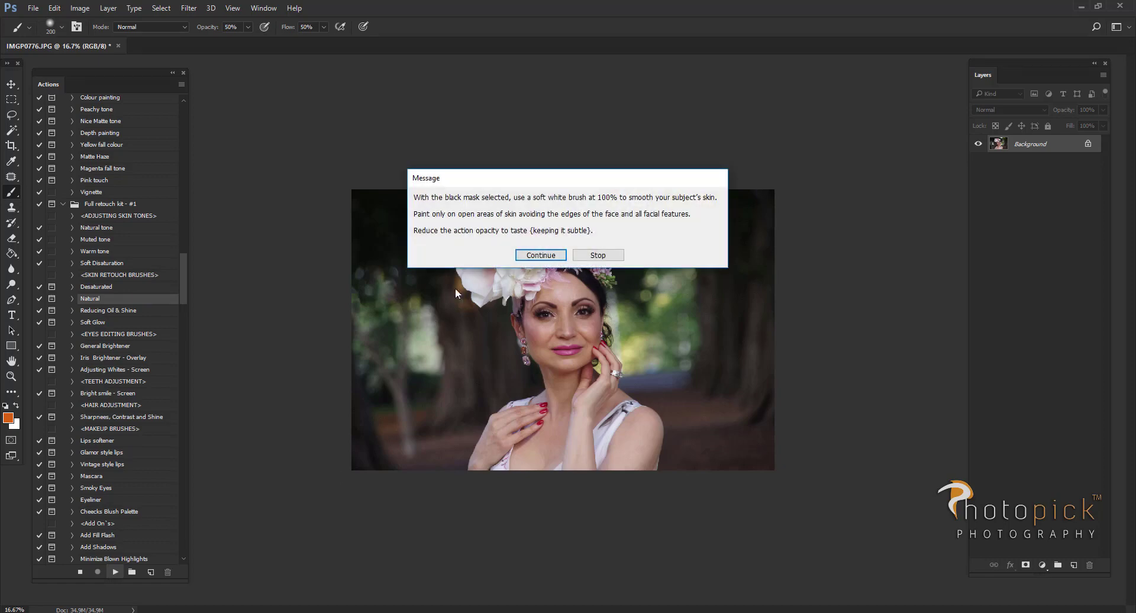
pyautogui.click(538, 257)
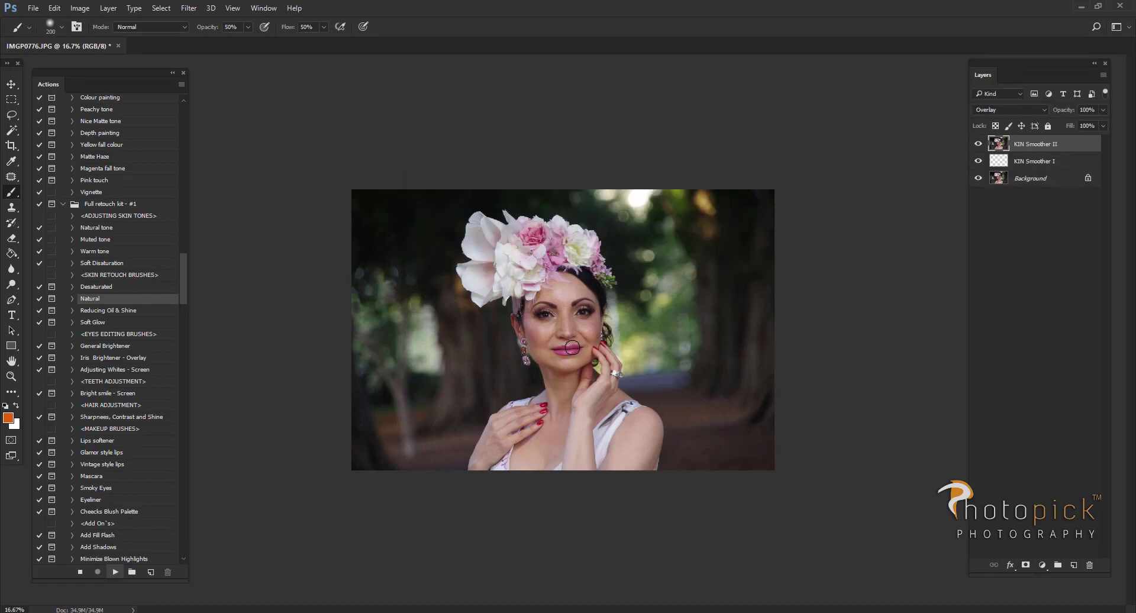
# - Paint the Natural Smoother mask over open facial skin on the forehead and cheeks, adjusting the brush size to avoid facial features
pyautogui.hotkey('ctrl', '+')
pyautogui.hotkey('ctrl', '+')
pyautogui.hotkey('ctrl', '+')
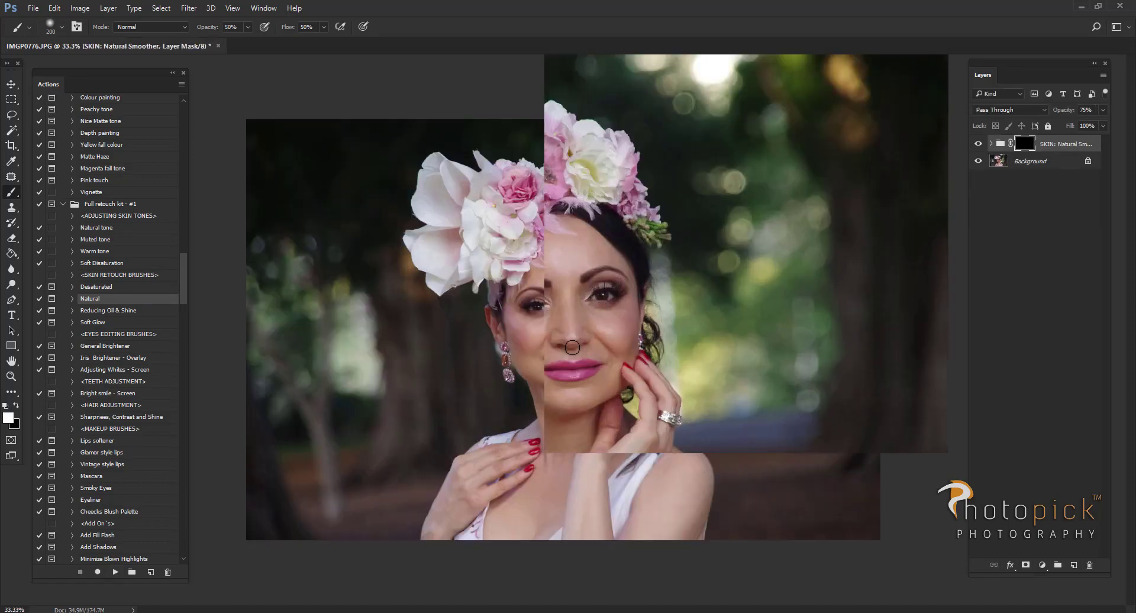
pyautogui.press('[')
pyautogui.press('[')
pyautogui.press('[')
pyautogui.press('[')
pyautogui.press('[')
pyautogui.press('[')
pyautogui.press('[')
pyautogui.press('[')
pyautogui.press('[')
pyautogui.press('[')
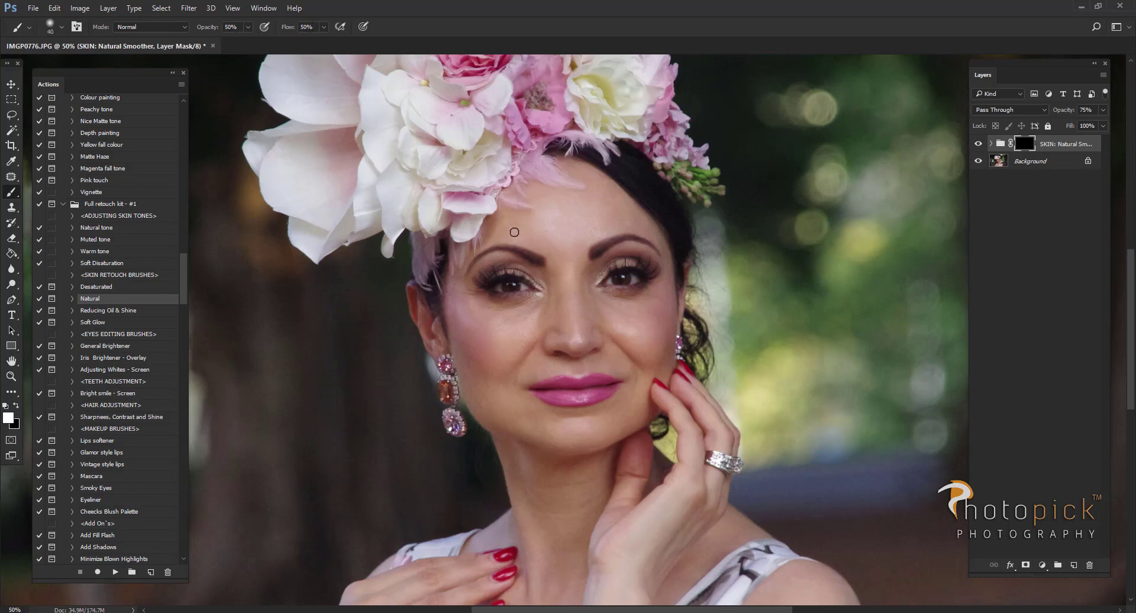
pyautogui.press(']')
pyautogui.press(']')
pyautogui.press(']')
pyautogui.press(']')
pyautogui.press(']')
pyautogui.moveTo(561, 234)
pyautogui.mouseDown()
pyautogui.moveTo(579, 273)
pyautogui.moveTo(594, 229)
pyautogui.moveTo(625, 208)
pyautogui.moveTo(646, 301)
pyautogui.moveTo(550, 341)
pyautogui.moveTo(540, 304)
pyautogui.moveTo(543, 390)
pyautogui.moveTo(541, 369)
pyautogui.mouseUp()
pyautogui.press('[')
pyautogui.press('[')
pyautogui.press('[')
# - Paint the skin smoothing mask over the neck, chest, hands and upper arm, enlarging the brush from 100 to 200
pyautogui.moveTo(567, 493); pyautogui.dragTo(574, 379)
pyautogui.press(']')
pyautogui.press(']')
pyautogui.press(']')
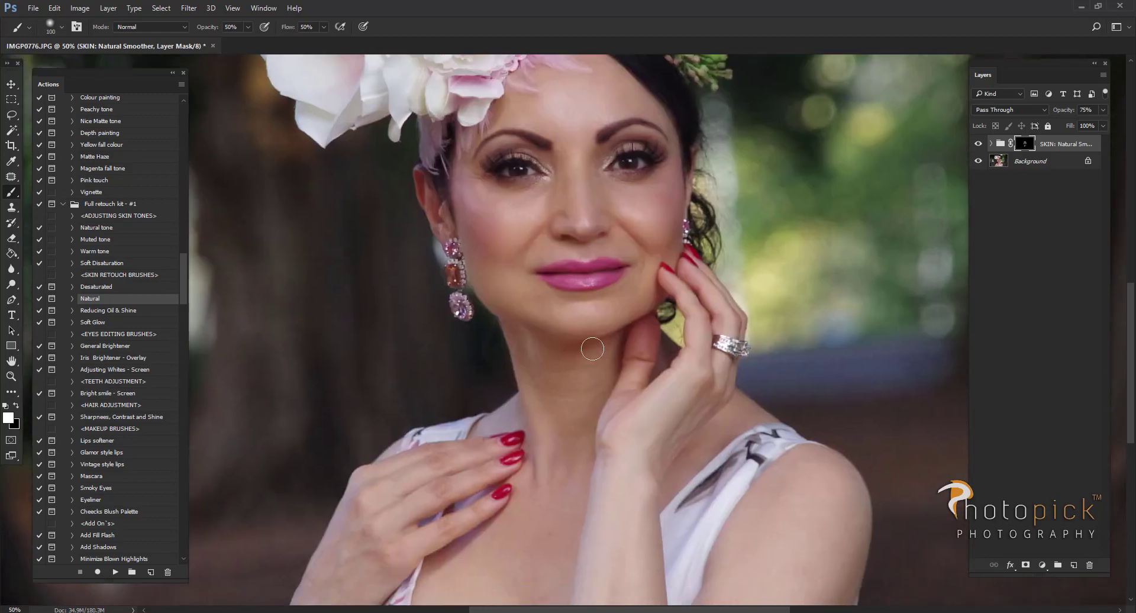
pyautogui.hotkey('ctrl', '-')
pyautogui.press(']')
pyautogui.press(']')
pyautogui.press(']')
pyautogui.press(']')
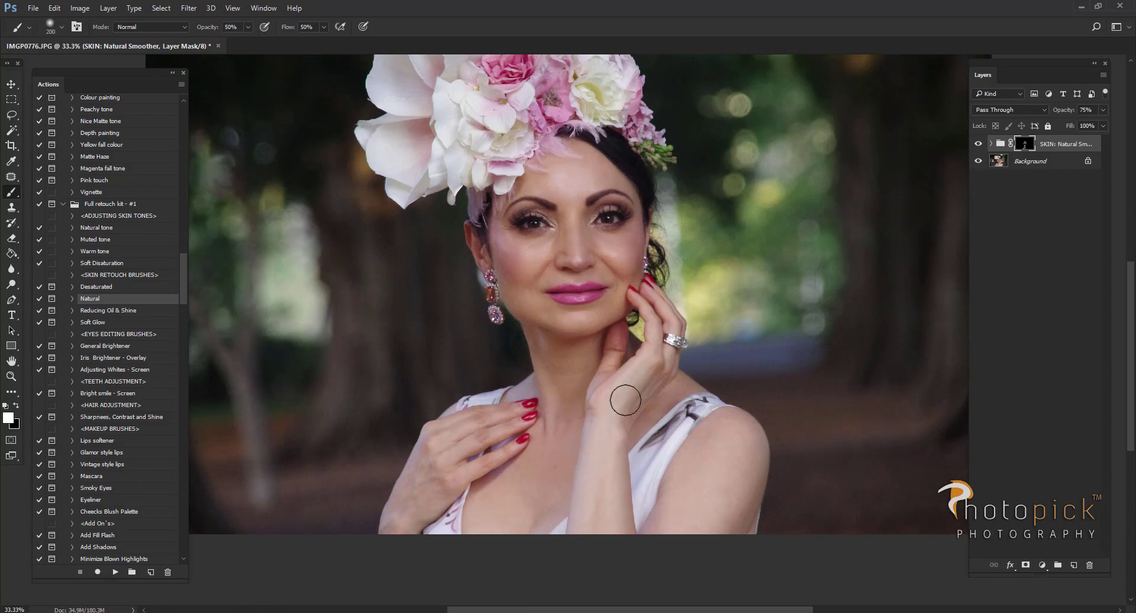
pyautogui.moveTo(716, 462)
pyautogui.mouseDown()
pyautogui.moveTo(718, 497)
pyautogui.moveTo(712, 429)
pyautogui.mouseUp()
# - Shrink the brush to 45 and touch up the skin smoothing mask around the eyes
pyautogui.press('[')
pyautogui.press('[')
pyautogui.press('[')
pyautogui.press('[')
pyautogui.press('[')
pyautogui.press('[')
pyautogui.press('[')
pyautogui.hotkey('ctrl', '+')
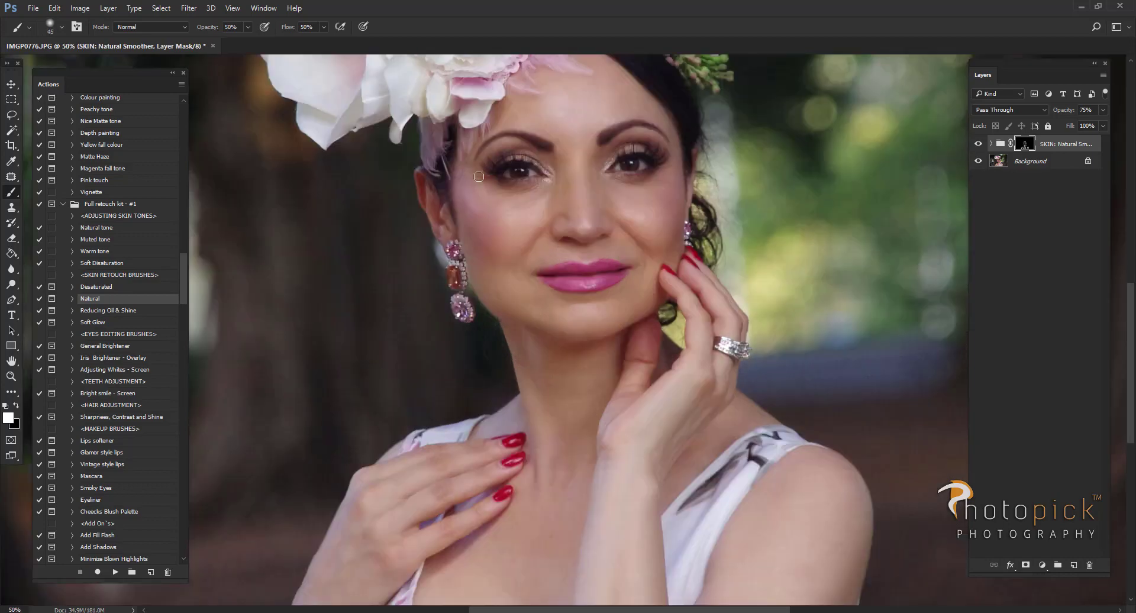
pyautogui.hotkey('ctrl', '-')
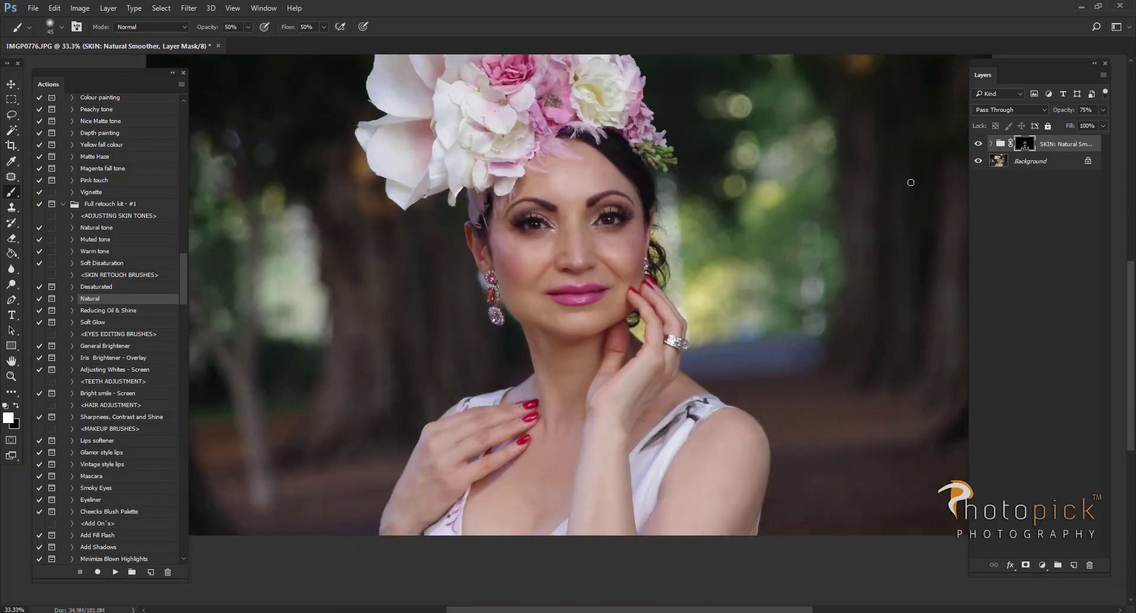
# - Compare the portrait with and without the Natural Smoother group and flatten the image
pyautogui.click(979, 144)
pyautogui.click(979, 144)
pyautogui.click(979, 145)
pyautogui.click(979, 145)
pyautogui.click(108, 8)
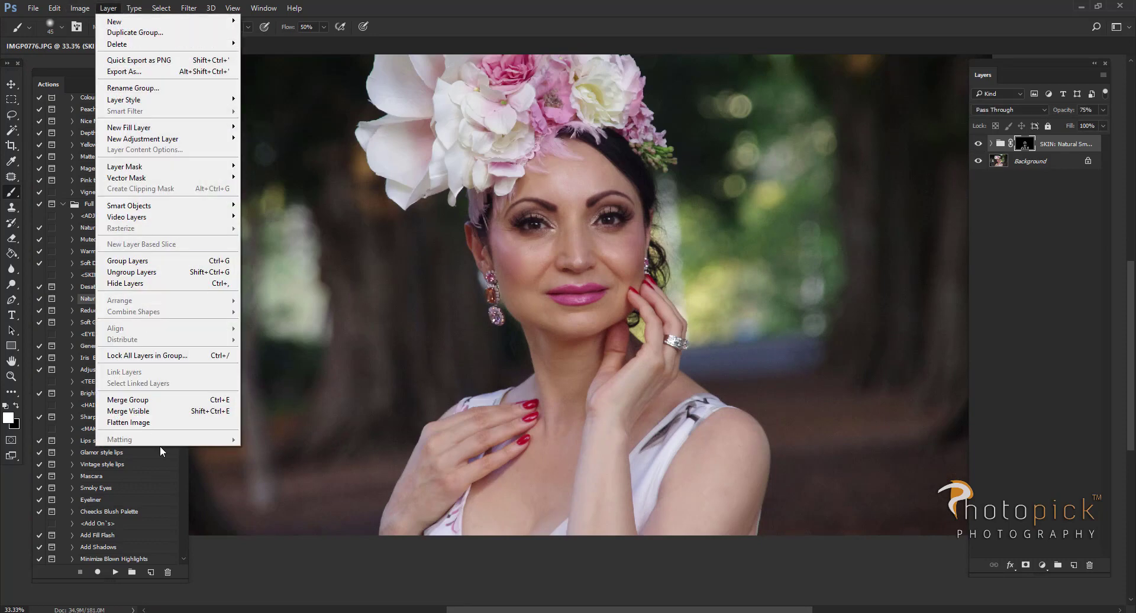
pyautogui.click(158, 431)
pyautogui.hotkey('ctrl', '-')
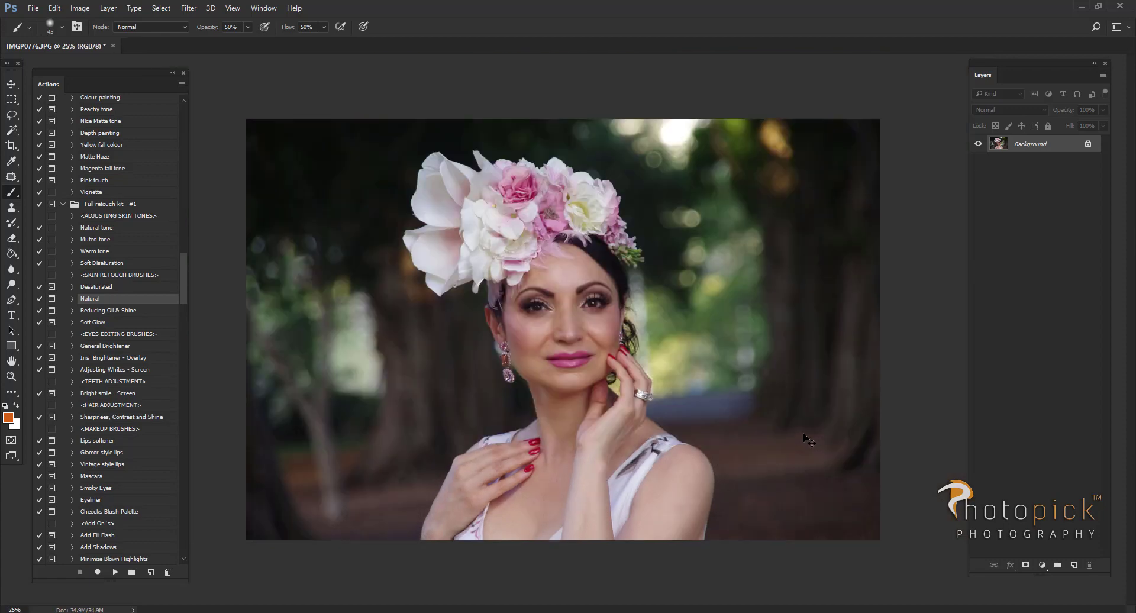
pyautogui.hotkey('ctrl', '-')
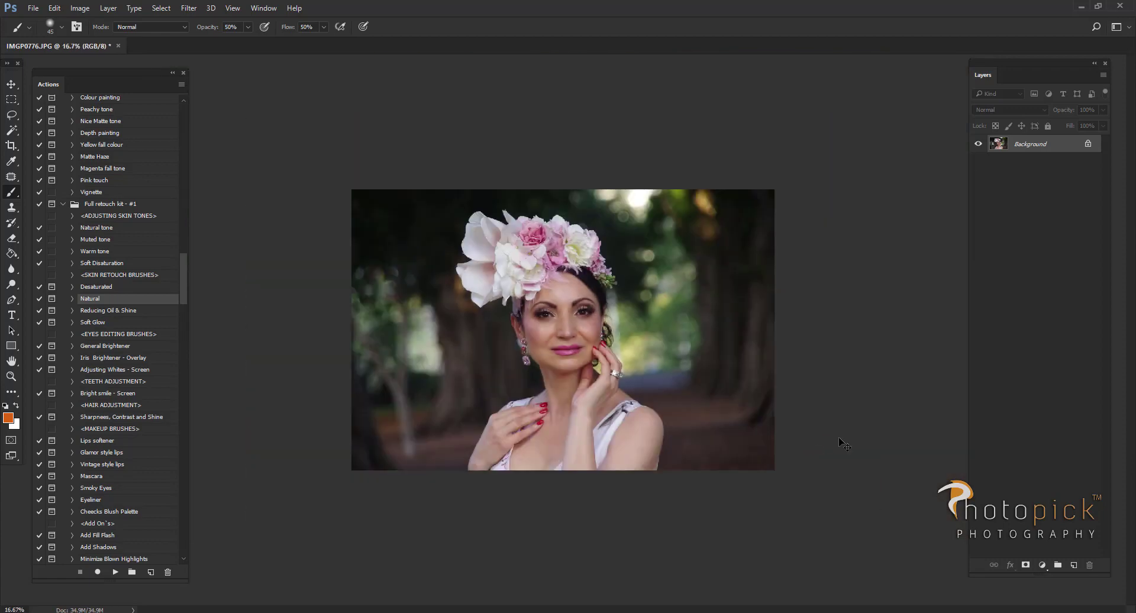
# - Duplicate the background layer, raise its Shadows to +48 with the Camera Raw filter, and compare the result with the original
pyautogui.hotkey('ctrl', 'j')
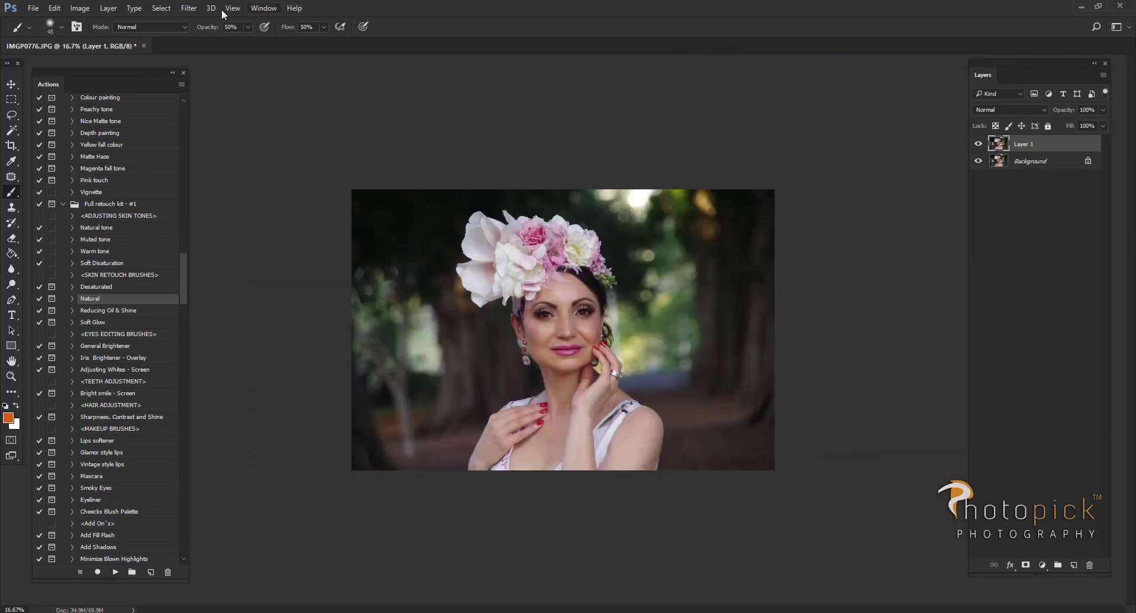
pyautogui.click(188, 8)
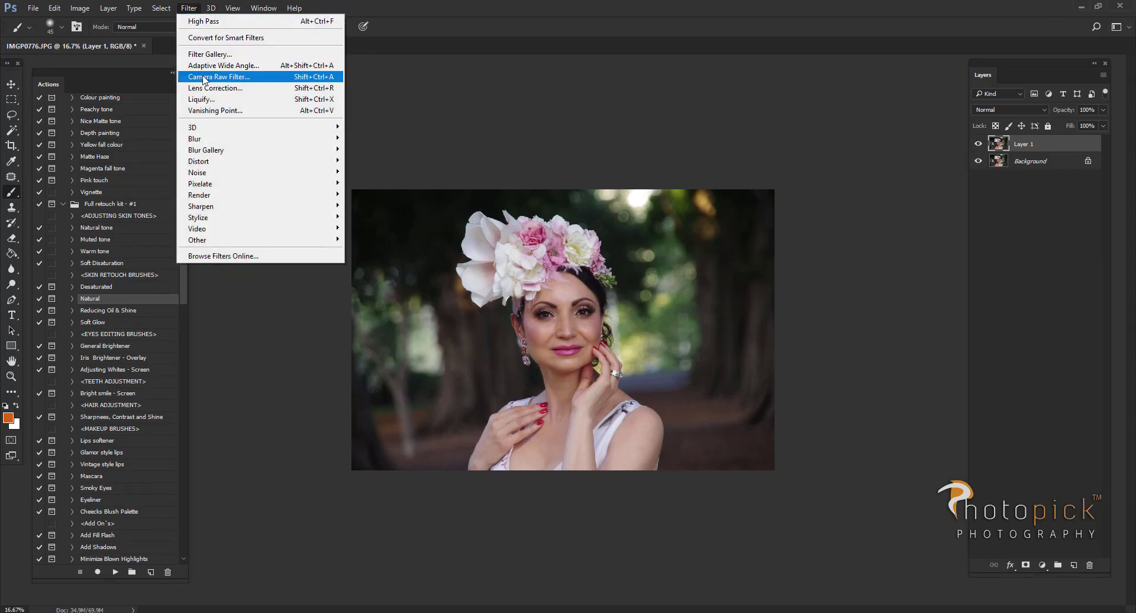
pyautogui.click(204, 77)
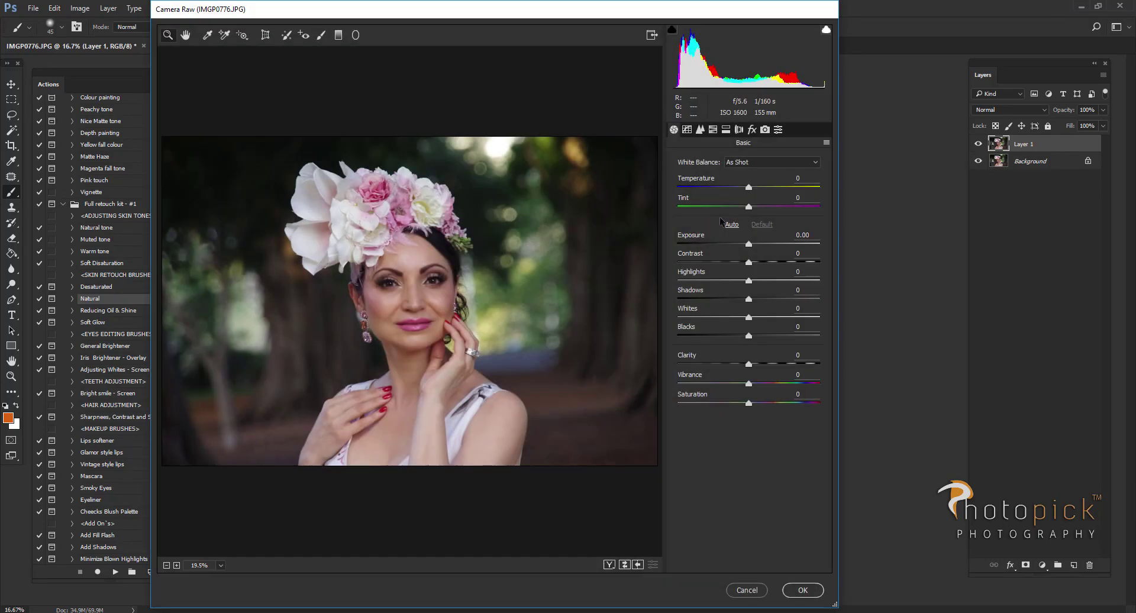
pyautogui.moveTo(749, 299); pyautogui.dragTo(783, 300)
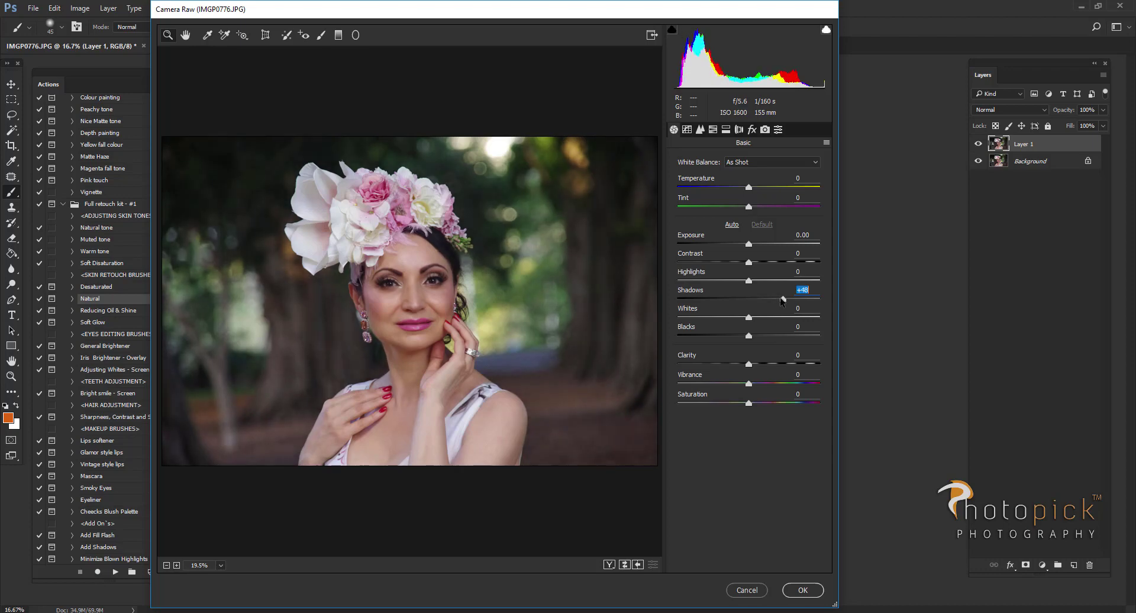
pyautogui.click(803, 590)
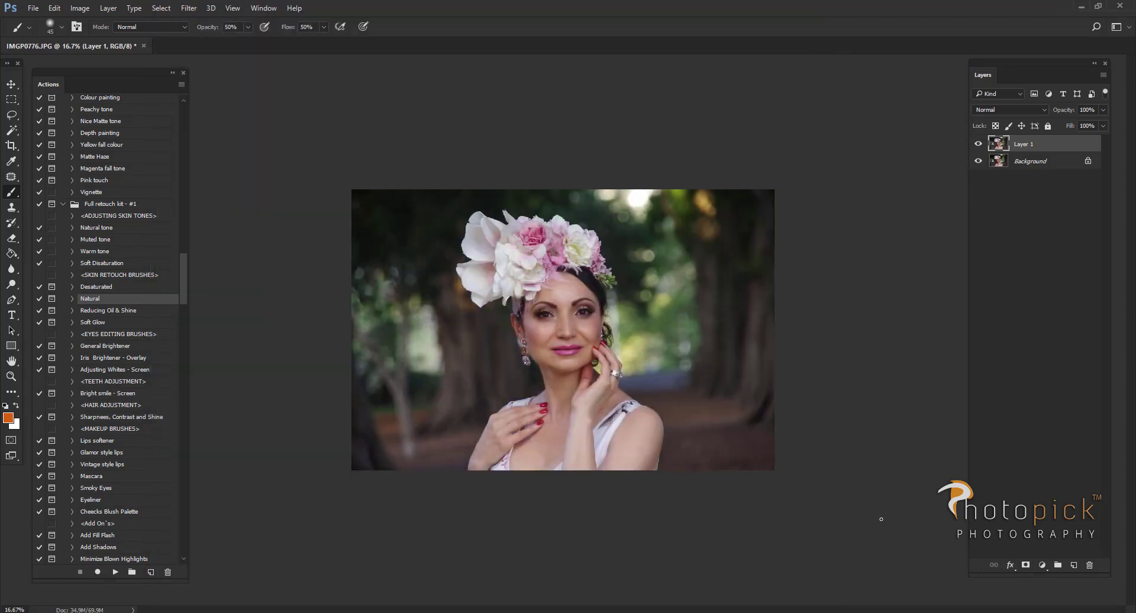
pyautogui.click(979, 144)
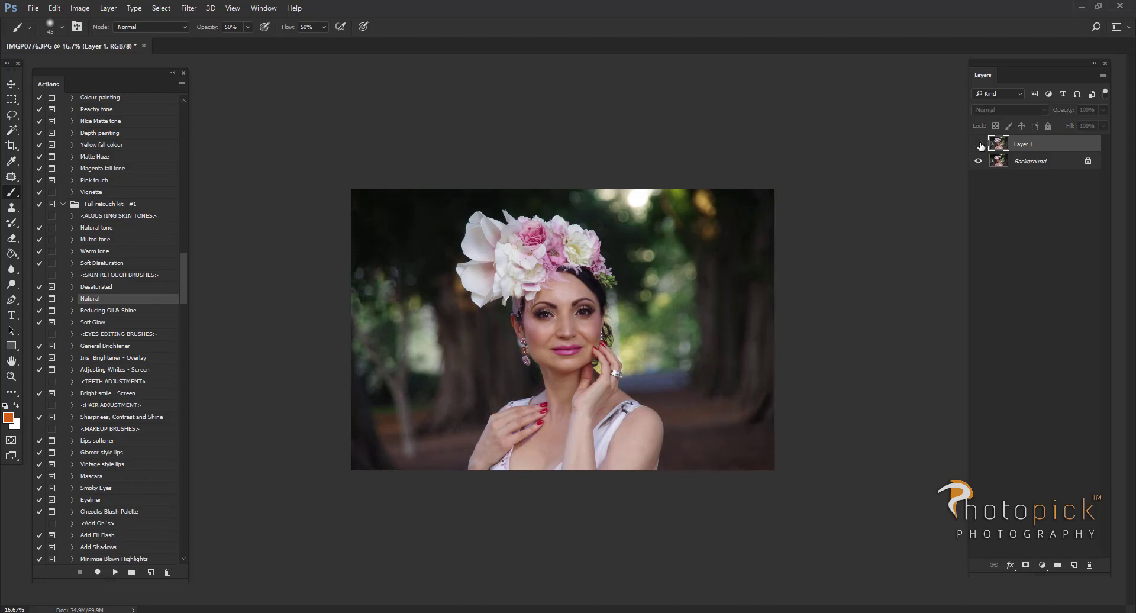
pyautogui.click(979, 145)
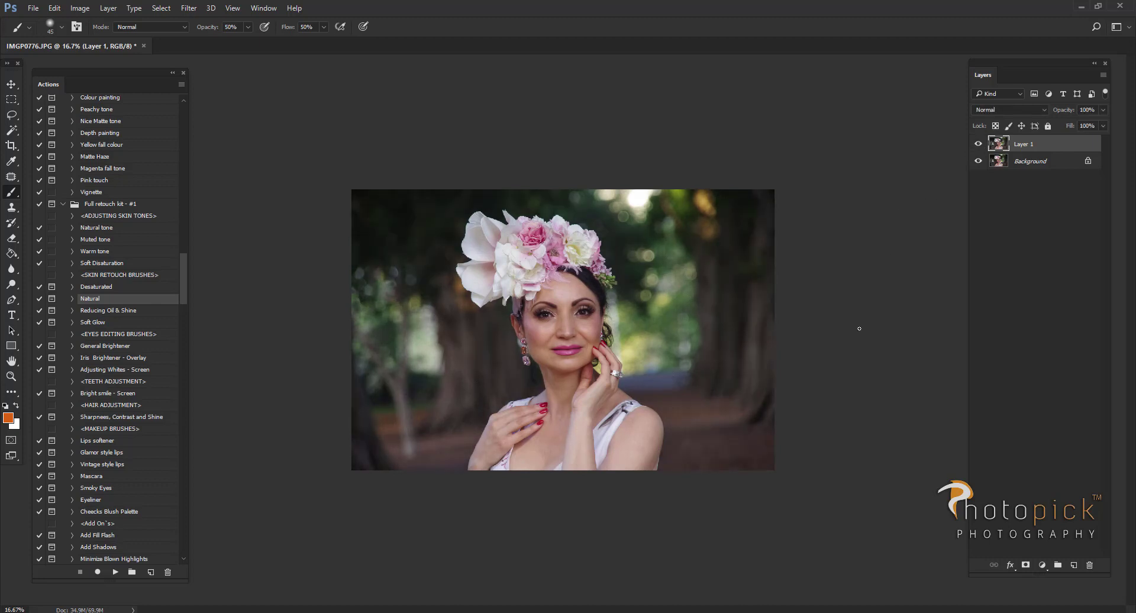
# - Merge the brightened layer into the background and duplicate the merged background onto a new layer
pyautogui.hotkey('ctrl', 'e')
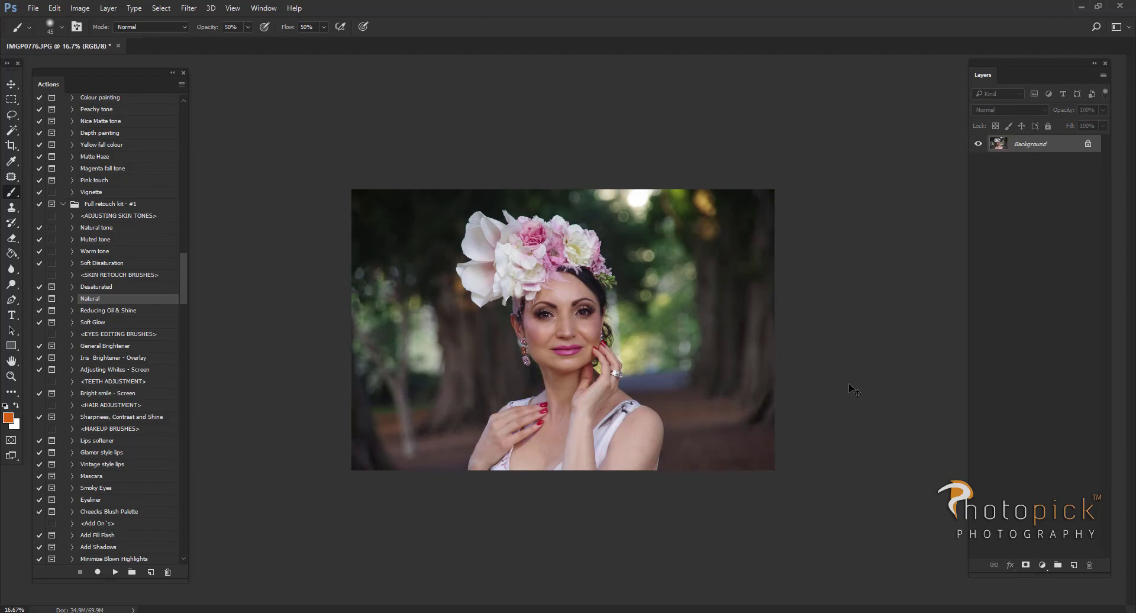
pyautogui.hotkey('ctrl', 'j')
pyautogui.press('v')
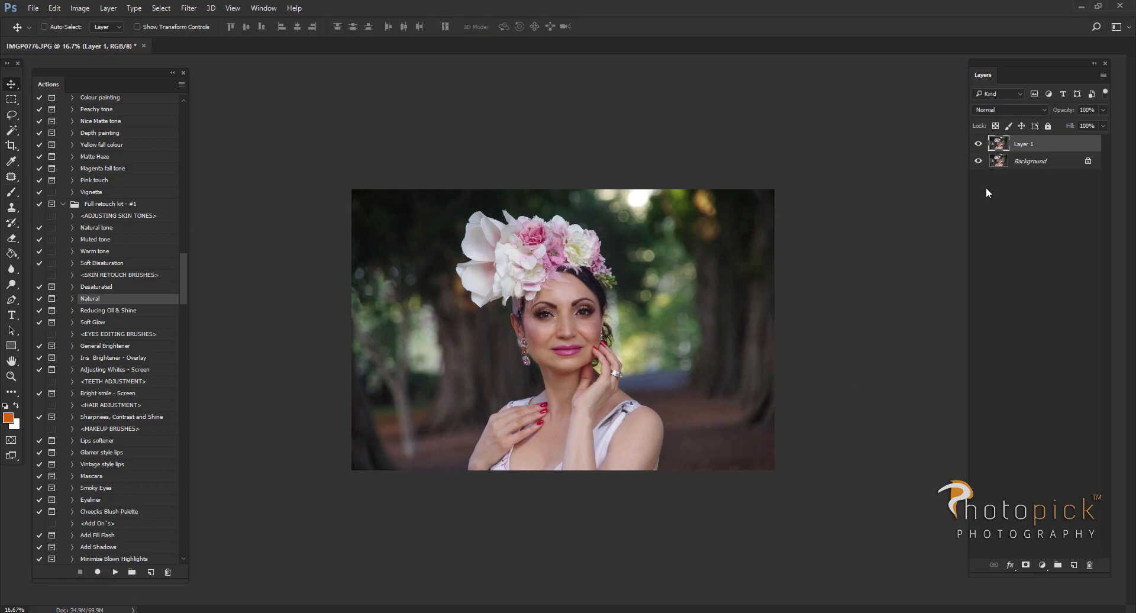
# - Darken the surroundings toward the photo's edges with the Burn tool at Midtones range and 21% exposure
pyautogui.click(13, 287)
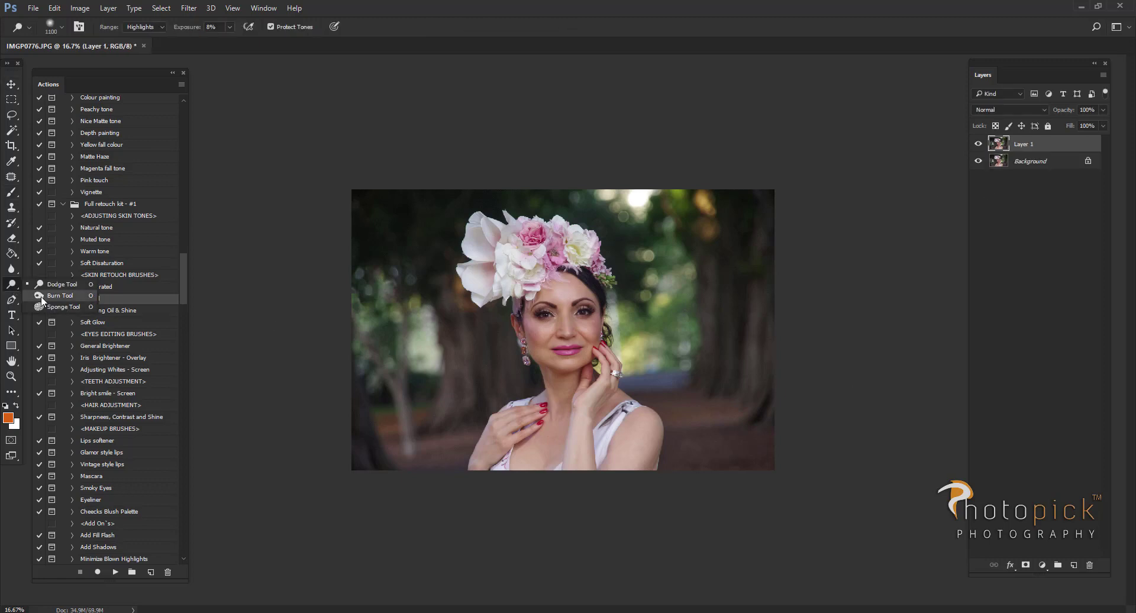
pyautogui.click(71, 296)
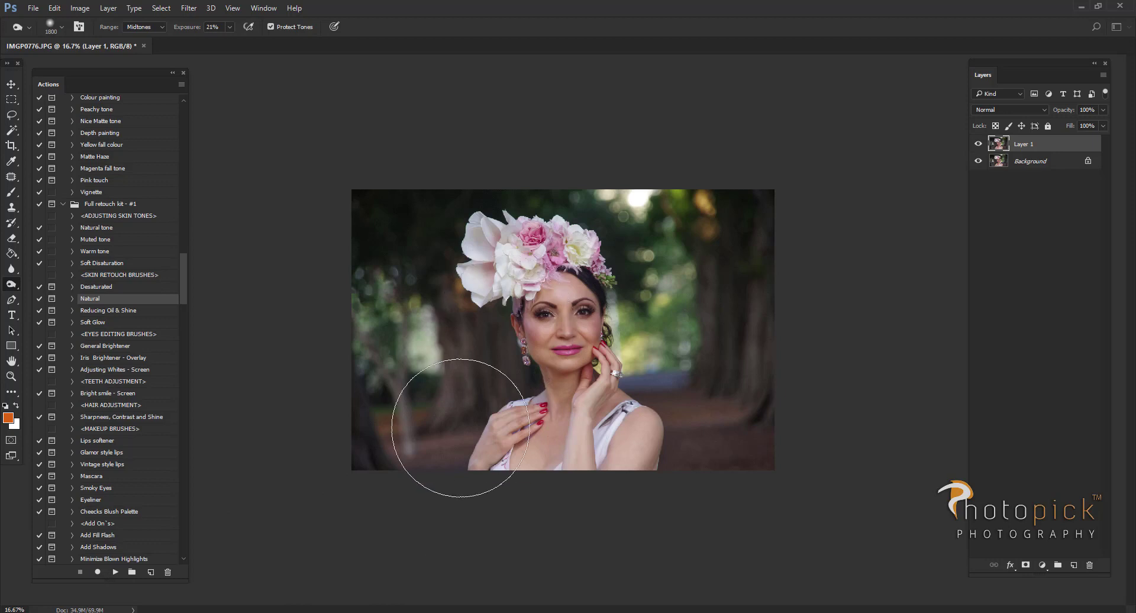
pyautogui.click(154, 40)
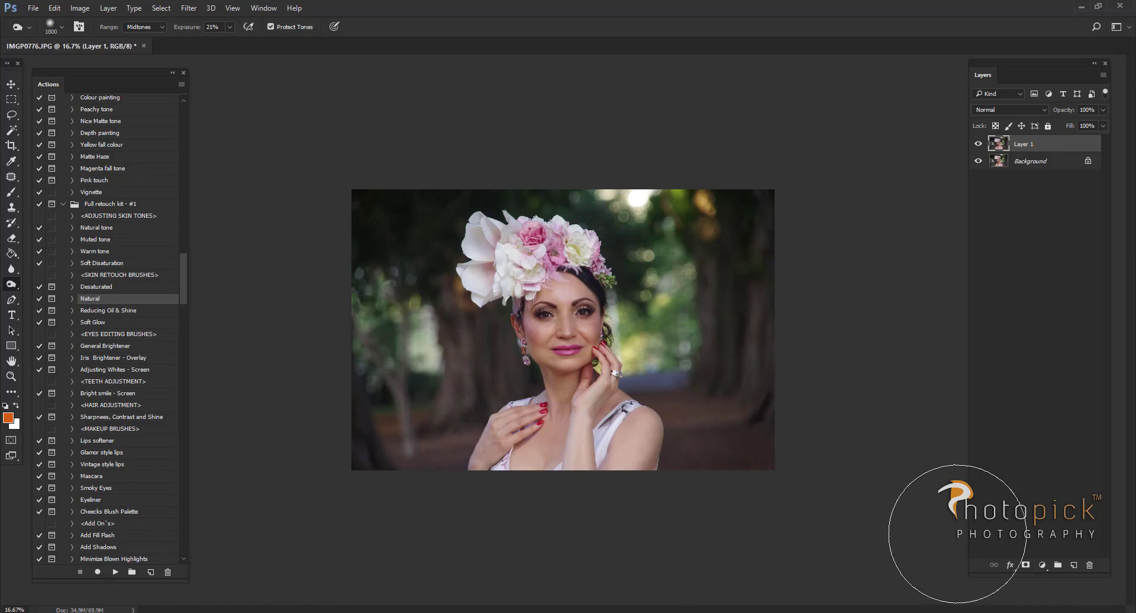
# - Compare the portrait with and without the burned layer and merge that layer into the background
pyautogui.click(978, 144)
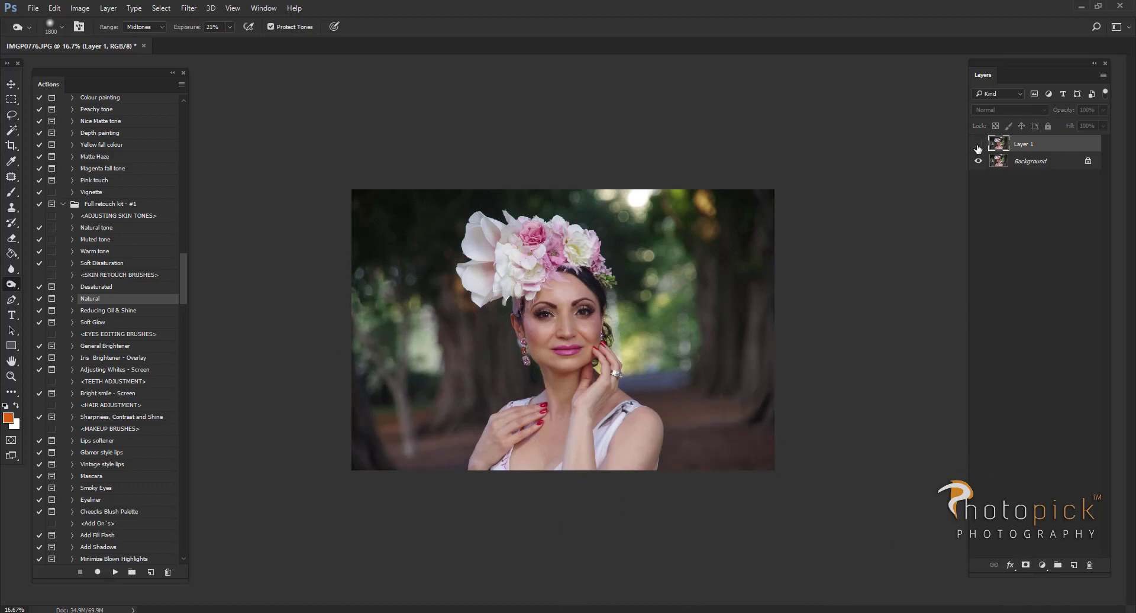
pyautogui.click(979, 144)
pyautogui.hotkey('ctrl', 'e')
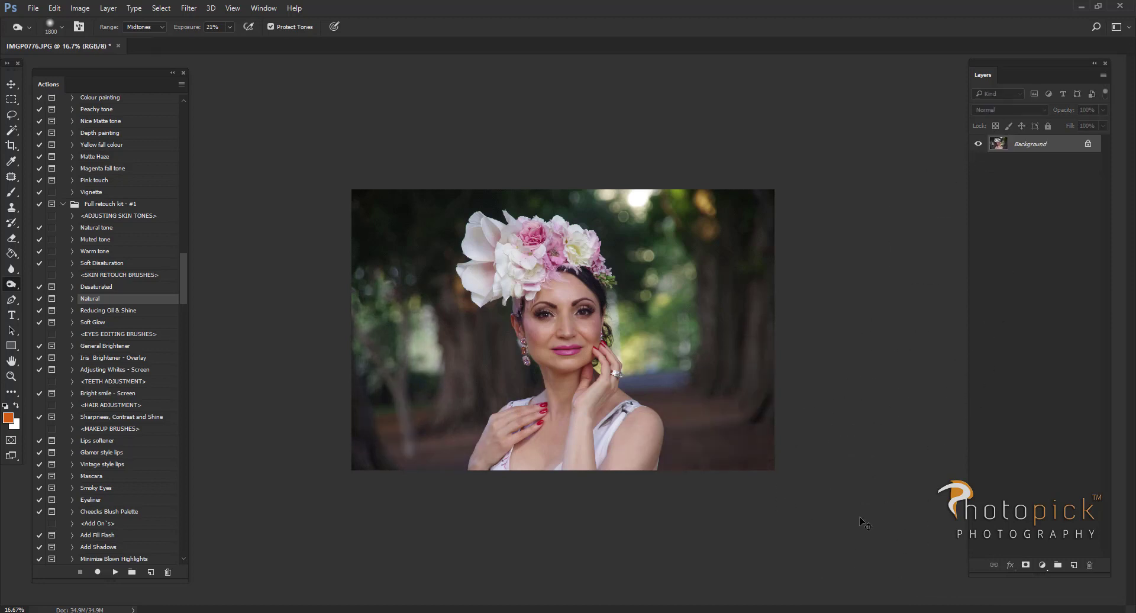
# - Run the Whiten Eye Whites action from the Eyes retouch brushes set on the portrait
pyautogui.click(8, 85)
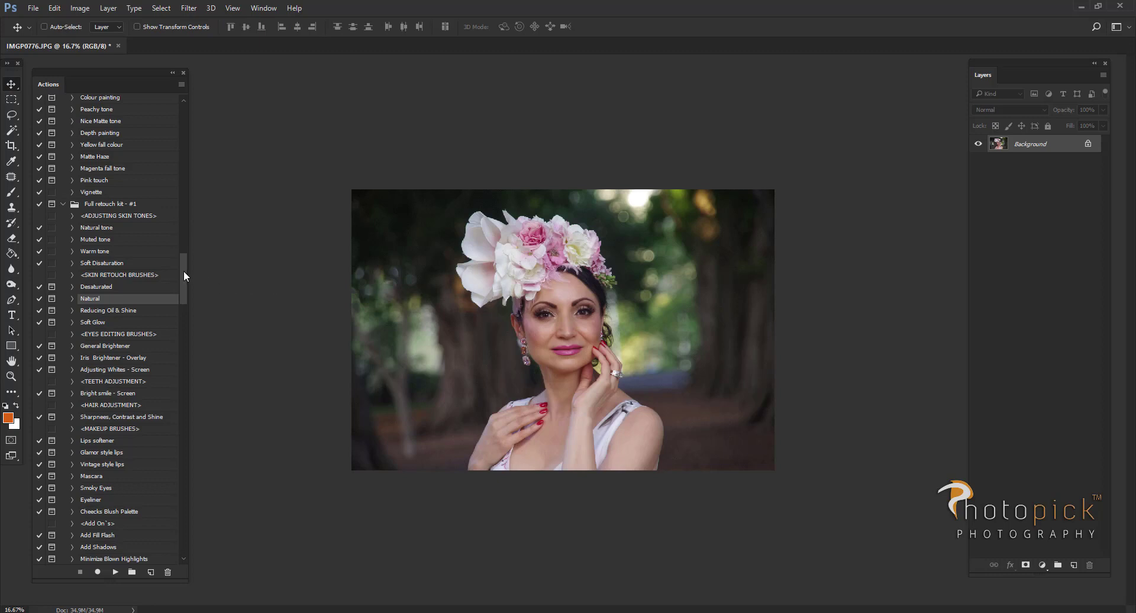
pyautogui.moveTo(183, 272); pyautogui.dragTo(190, 397)
pyautogui.rightClick(191, 300)
pyautogui.press('Escape')
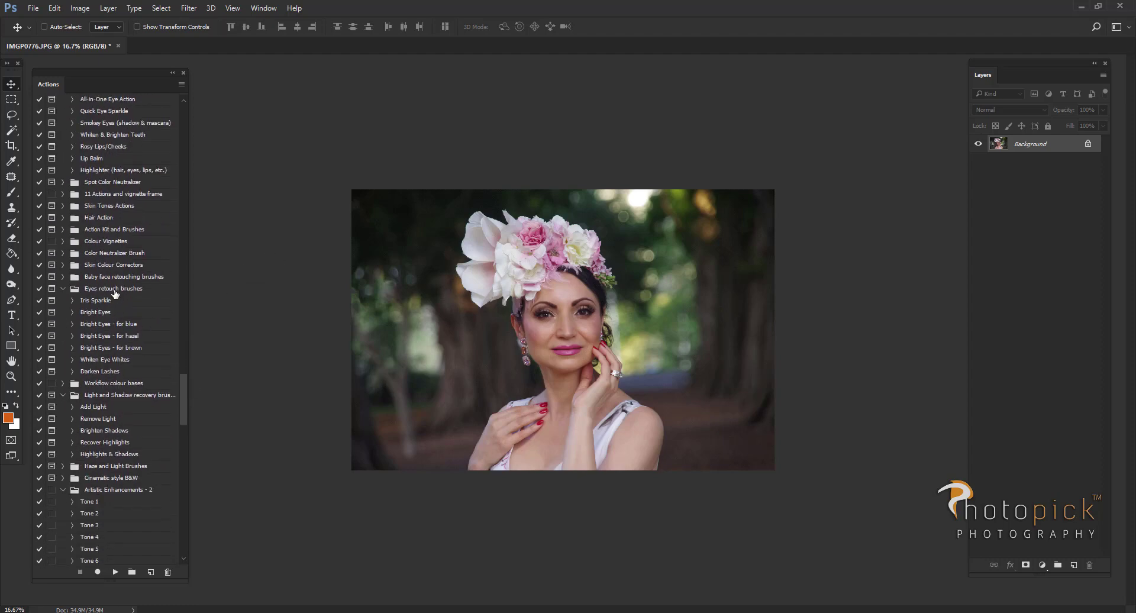
pyautogui.click(138, 290)
pyautogui.click(125, 363)
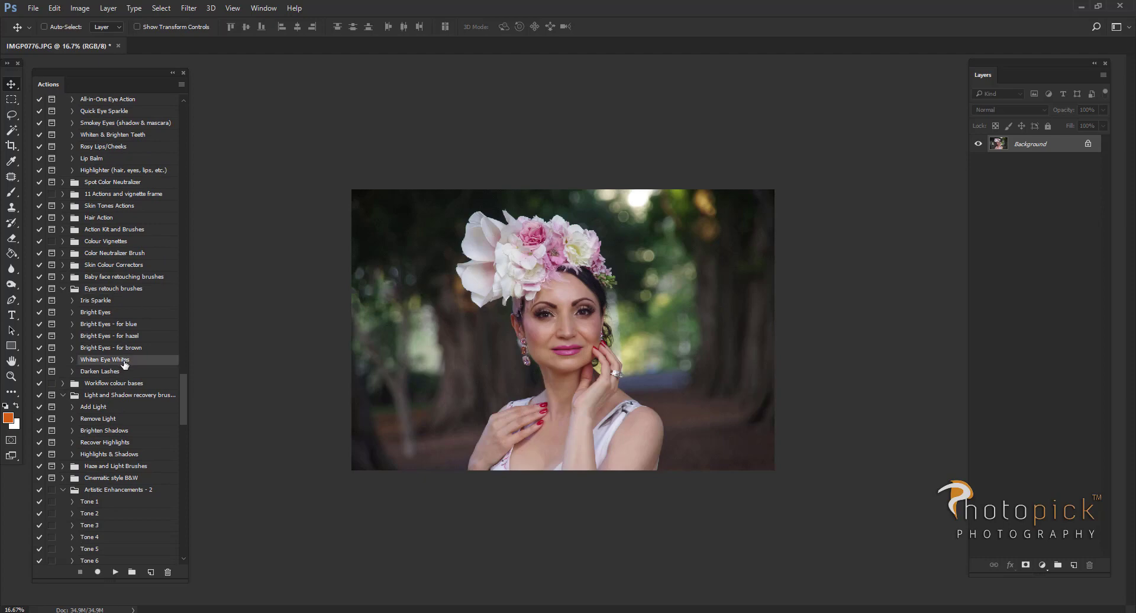
pyautogui.click(115, 572)
pyautogui.click(548, 264)
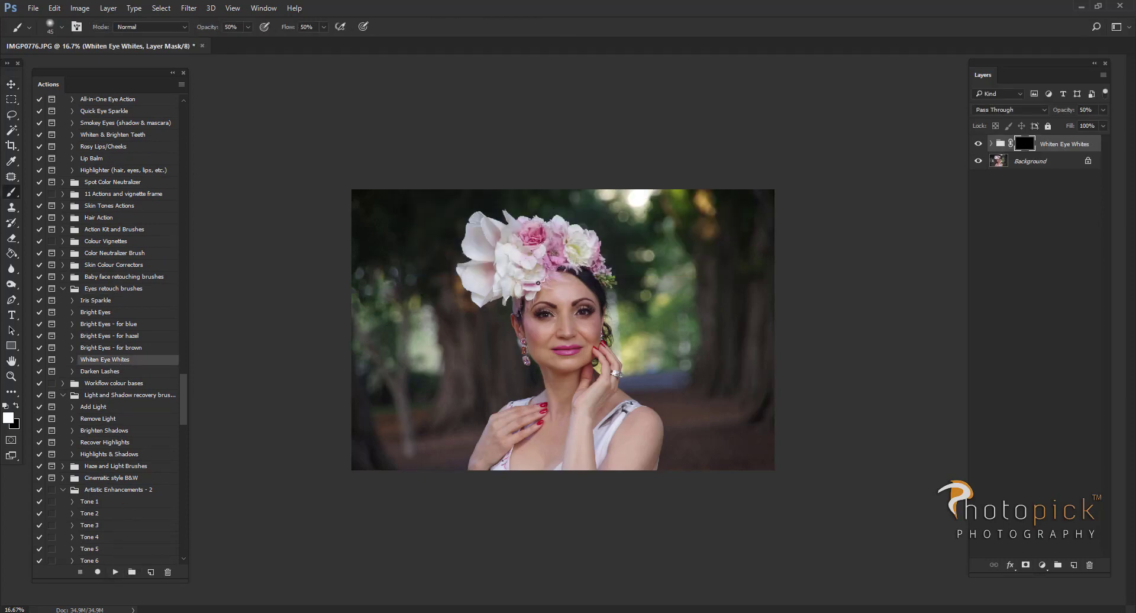
# - Paint the Whiten Eye Whites mask over the whites of both eyes with a size 25 brush
pyautogui.scroll(4, 589, 295)
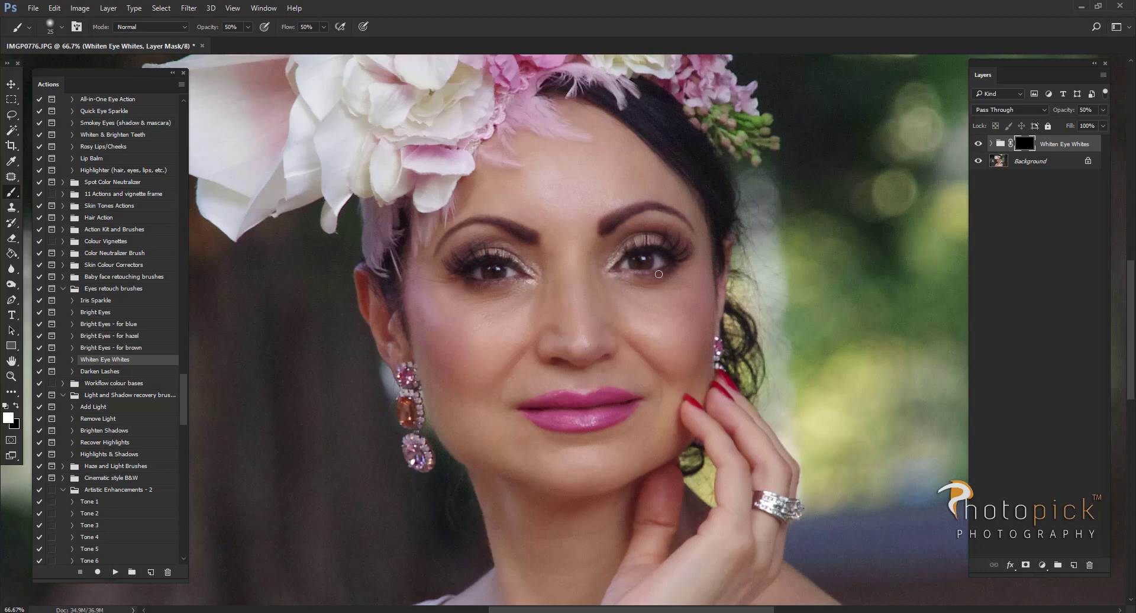
pyautogui.hotkey('ctrl', '-')
pyautogui.hotkey('ctrl', '-')
pyautogui.hotkey('ctrl', '-')
pyautogui.hotkey('ctrl', '-')
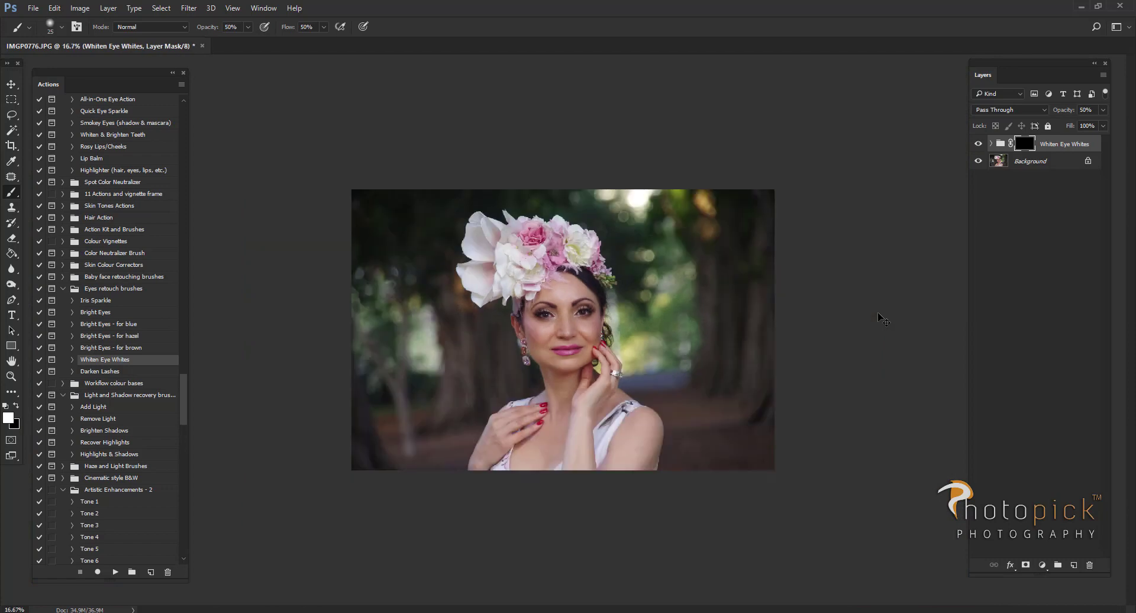
# - Compare the portrait with and without the Whiten Eye Whites group and flatten the image
pyautogui.hotkey('ctrl', '+')
pyautogui.click(978, 144)
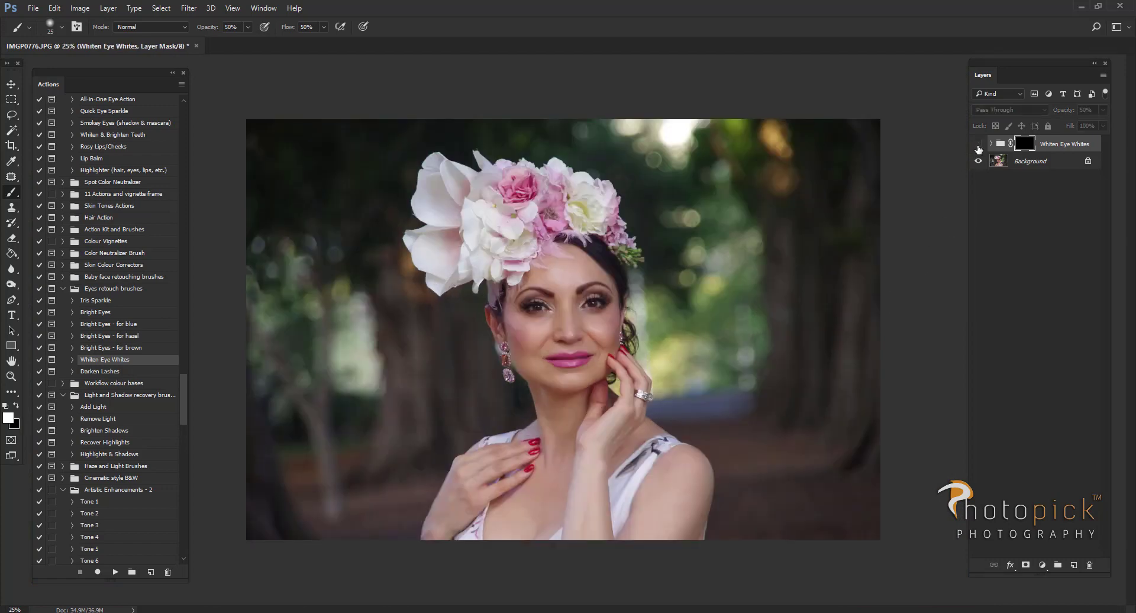
pyautogui.click(978, 144)
pyautogui.hotkey('ctrl', '-')
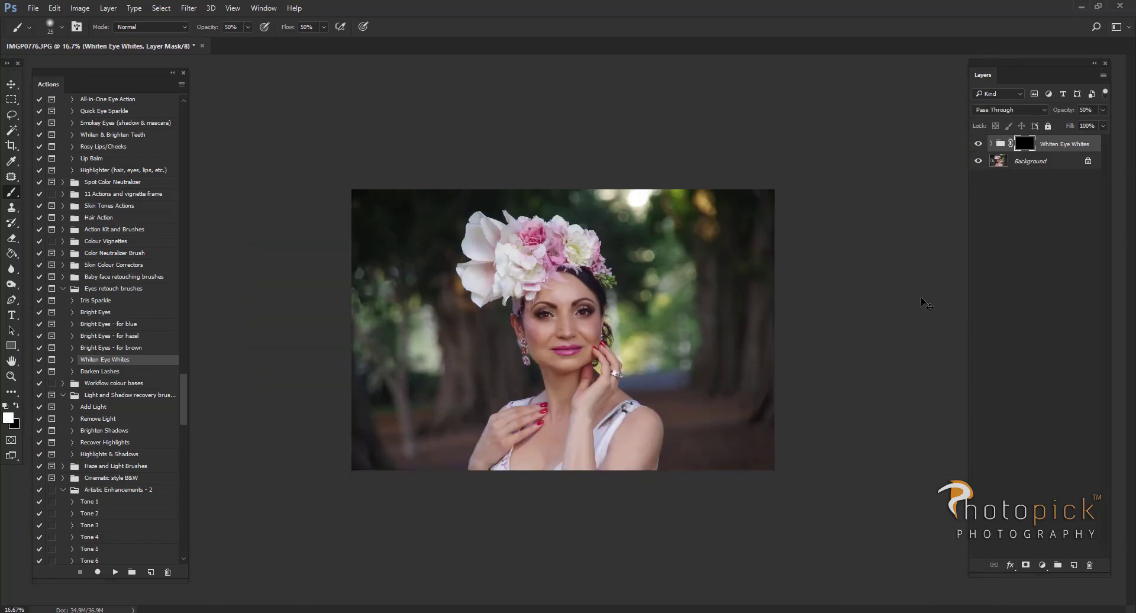
pyautogui.click(978, 144)
pyautogui.click(977, 144)
pyautogui.click(116, 12)
pyautogui.click(155, 424)
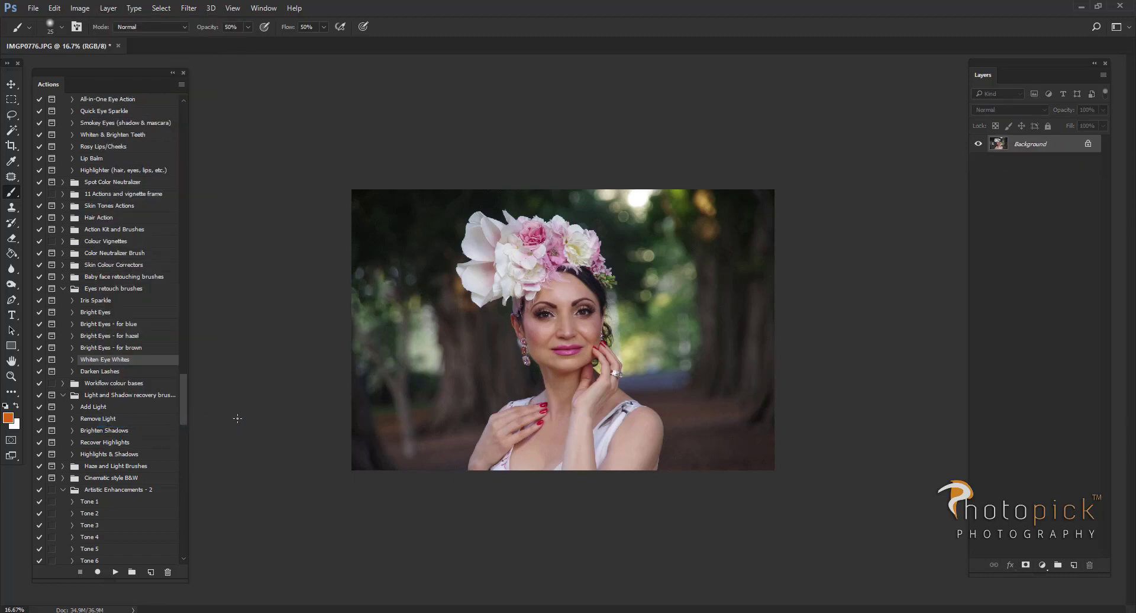
# - Run the Add Light action from the Light and Shadow recovery brushes set
pyautogui.click(12, 84)
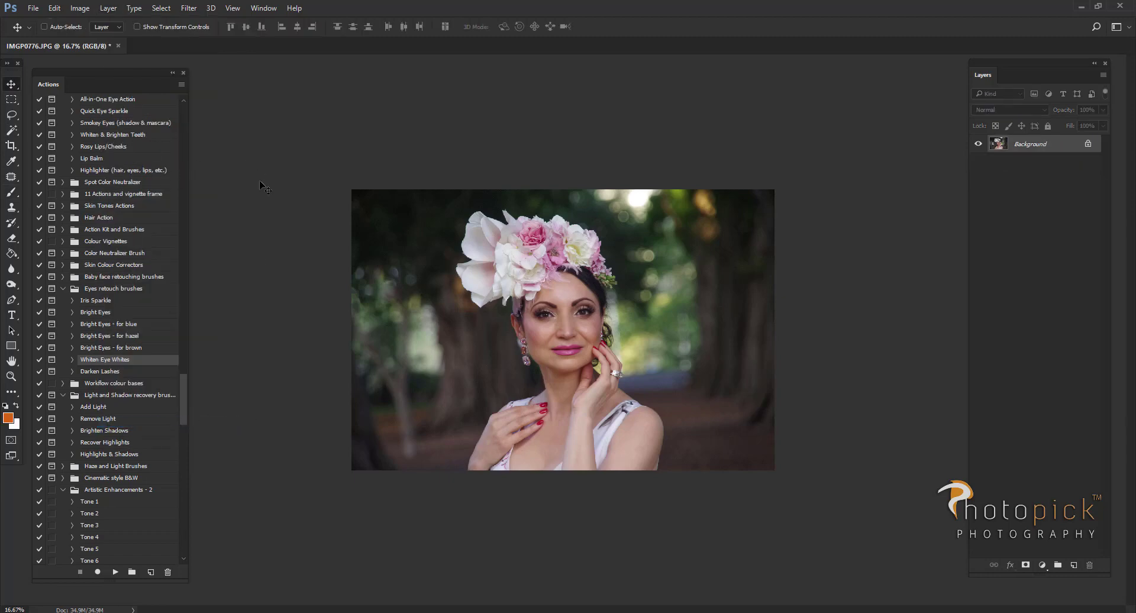
pyautogui.hotkey('ctrl', '-')
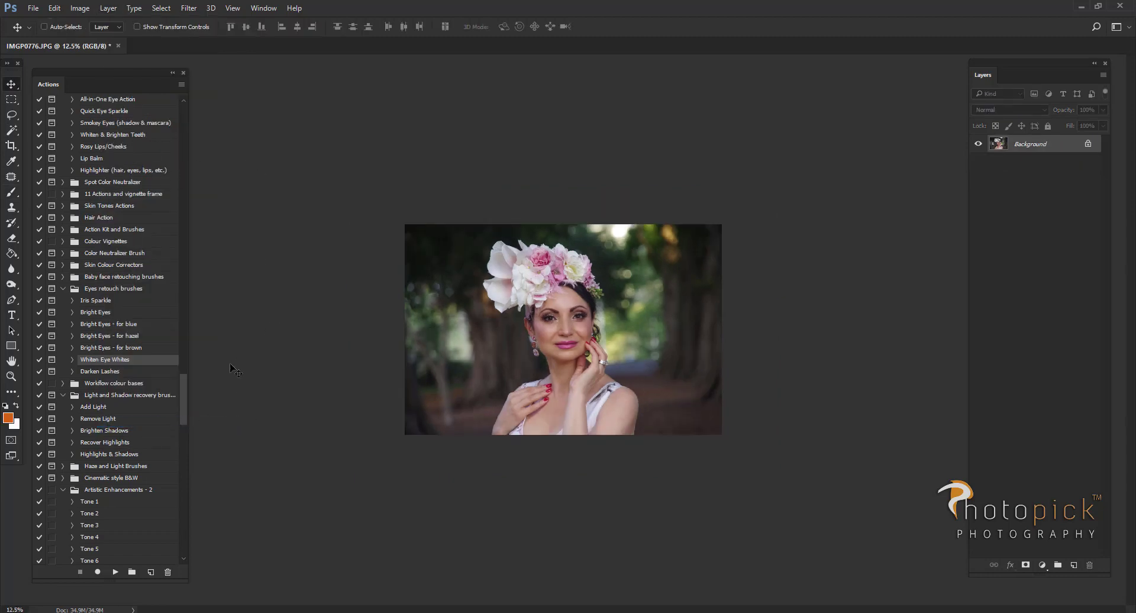
pyautogui.moveTo(184, 386); pyautogui.dragTo(183, 400)
pyautogui.click(93, 268)
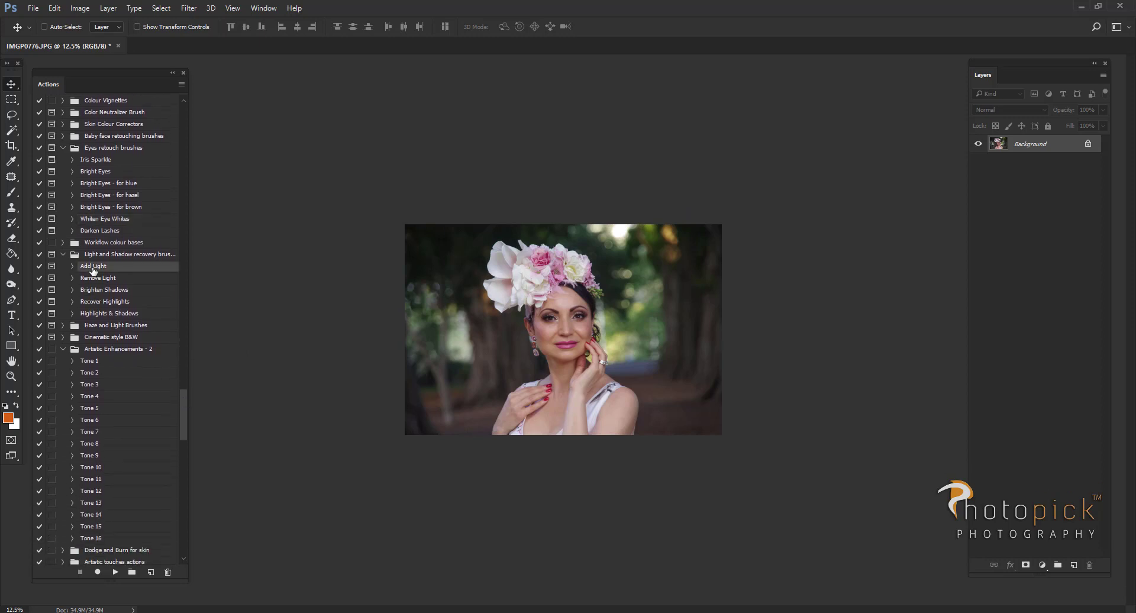
pyautogui.click(115, 572)
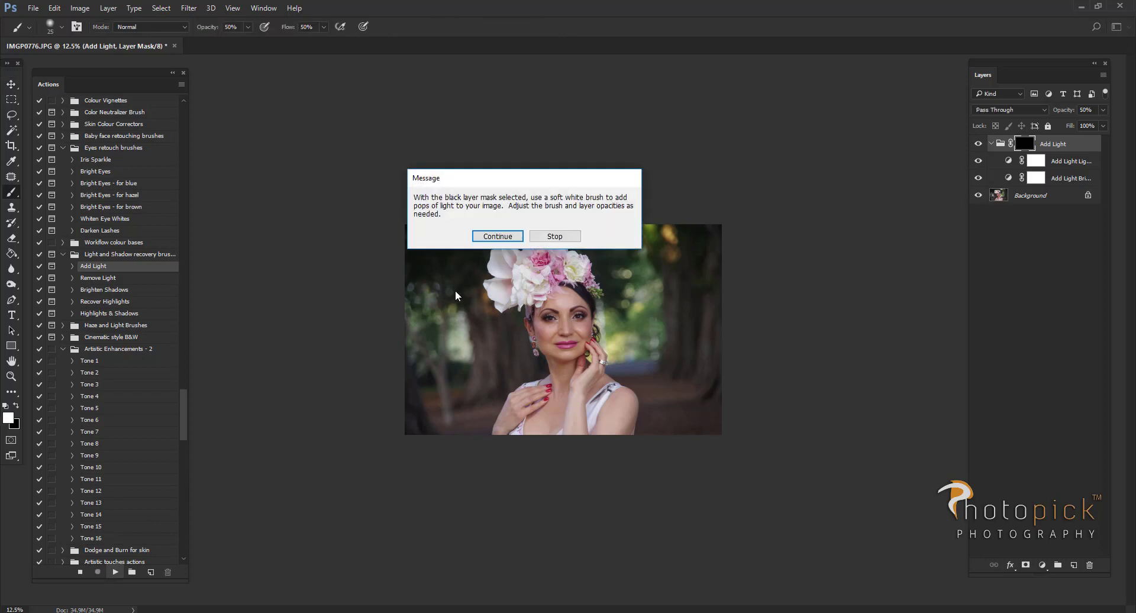
pyautogui.click(498, 238)
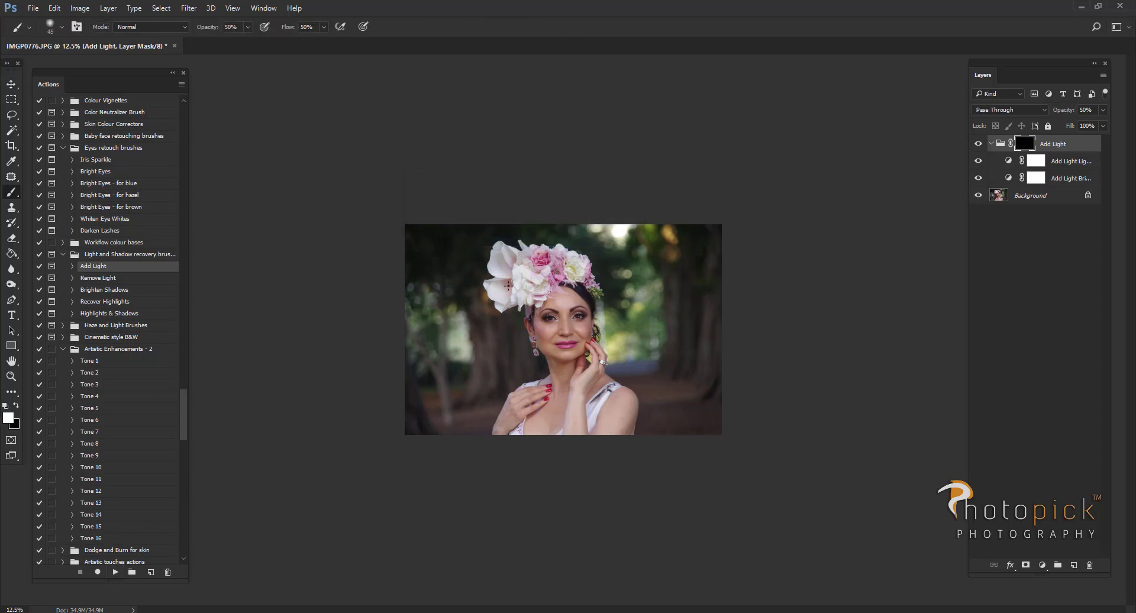
# - Paint light into the background around the woman on the Add Light mask with a size 1200 brush, and compare the result
pyautogui.moveTo(508, 286)
pyautogui.mouseDown()
pyautogui.moveTo(444, 324)
pyautogui.moveTo(507, 223)
pyautogui.mouseUp()
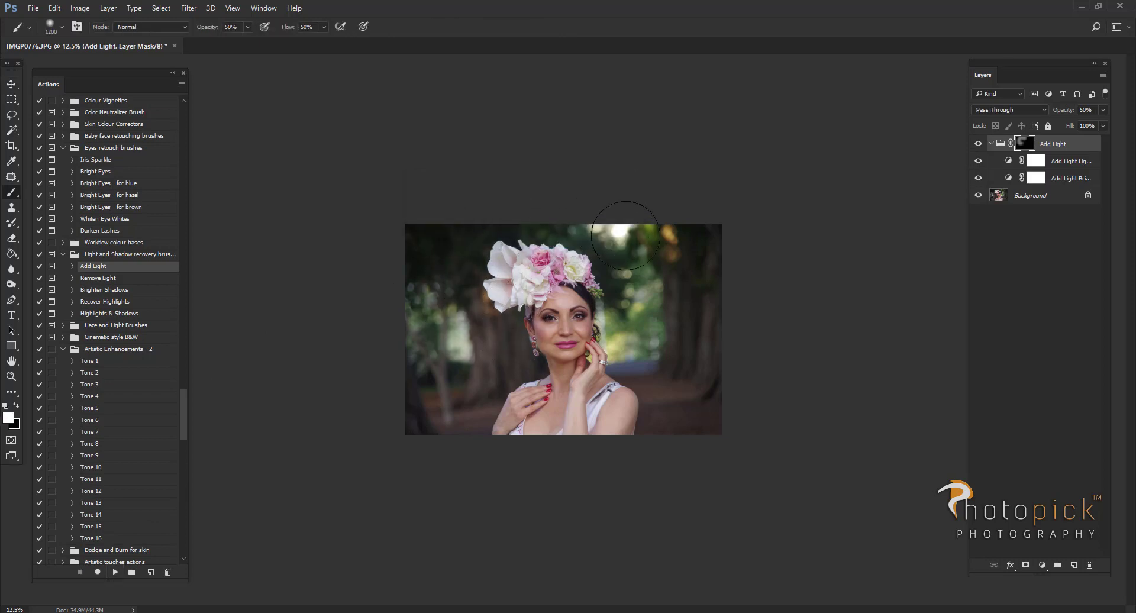
pyautogui.moveTo(626, 235)
pyautogui.mouseDown()
pyautogui.moveTo(659, 348)
pyautogui.moveTo(505, 219)
pyautogui.moveTo(408, 279)
pyautogui.moveTo(532, 379)
pyautogui.moveTo(628, 272)
pyautogui.moveTo(647, 365)
pyautogui.moveTo(691, 268)
pyautogui.mouseUp()
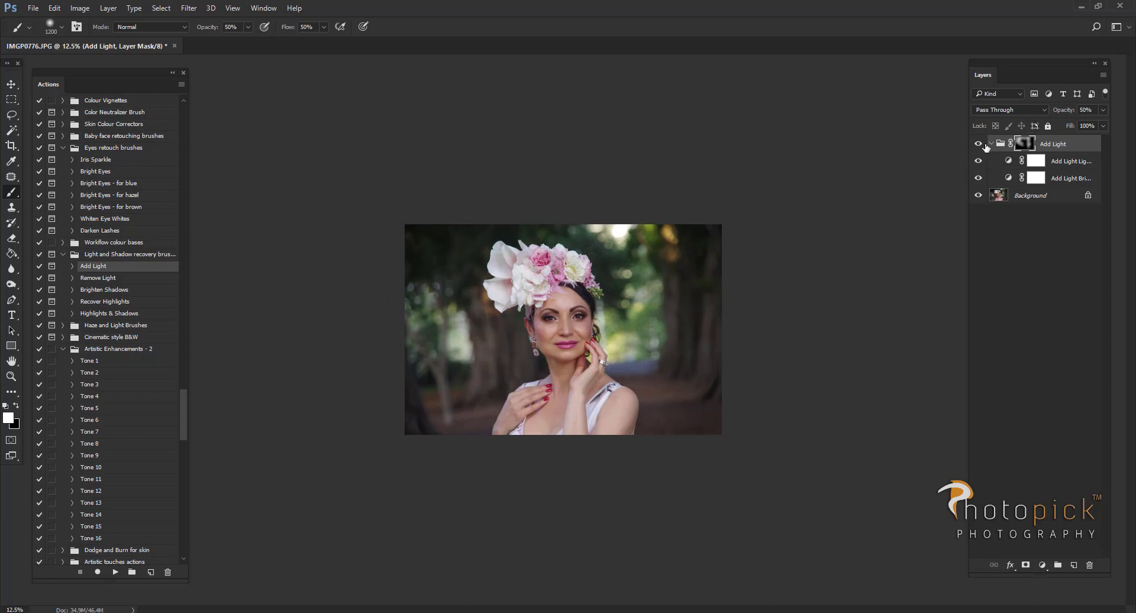
pyautogui.click(979, 143)
pyautogui.click(979, 143)
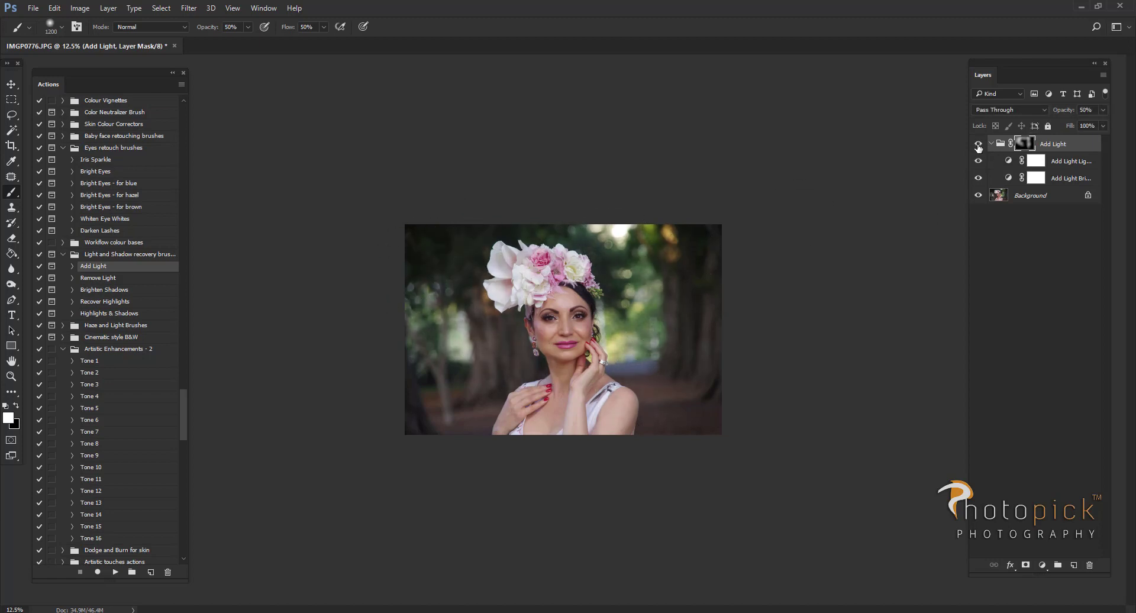
# - Set the Add Light group's opacity to 38% and flatten the image
pyautogui.click(1103, 110)
pyautogui.moveTo(1076, 124); pyautogui.dragTo(1069, 124)
pyautogui.click(108, 8)
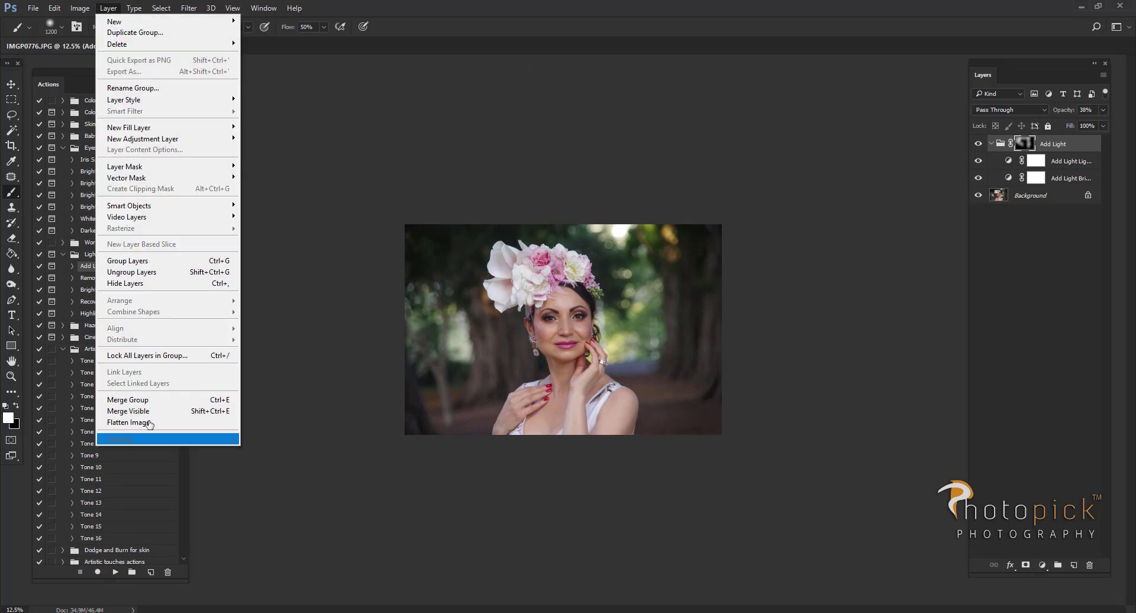
pyautogui.click(150, 422)
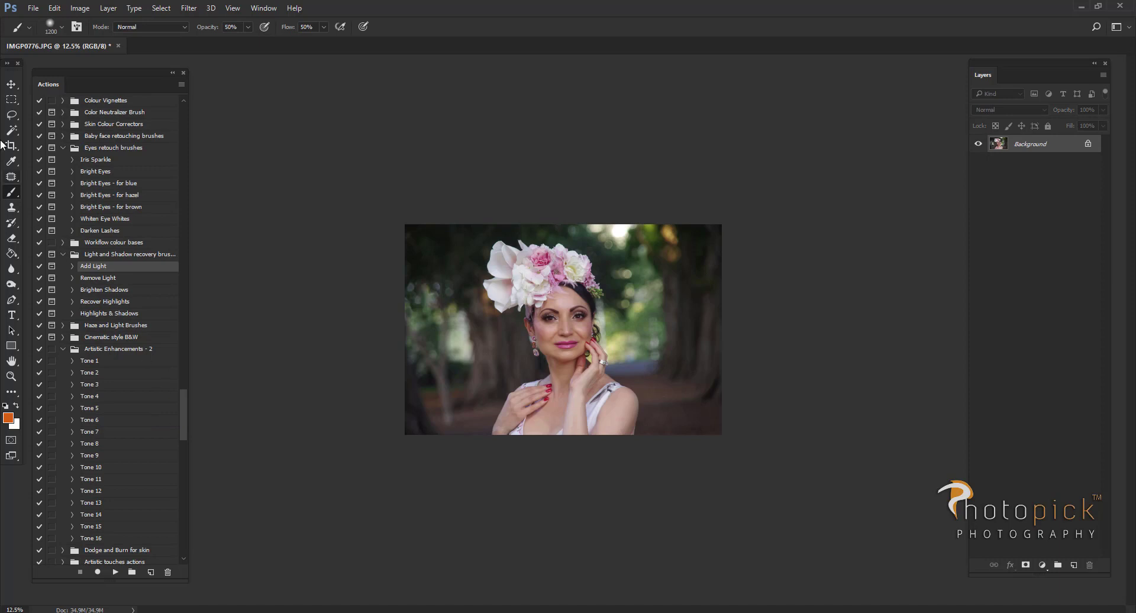
# - Run the Subtle Warmth action from the Matte Haze Collection set
pyautogui.click(11, 85)
pyautogui.moveTo(181, 402); pyautogui.dragTo(201, 494)
pyautogui.click(107, 333)
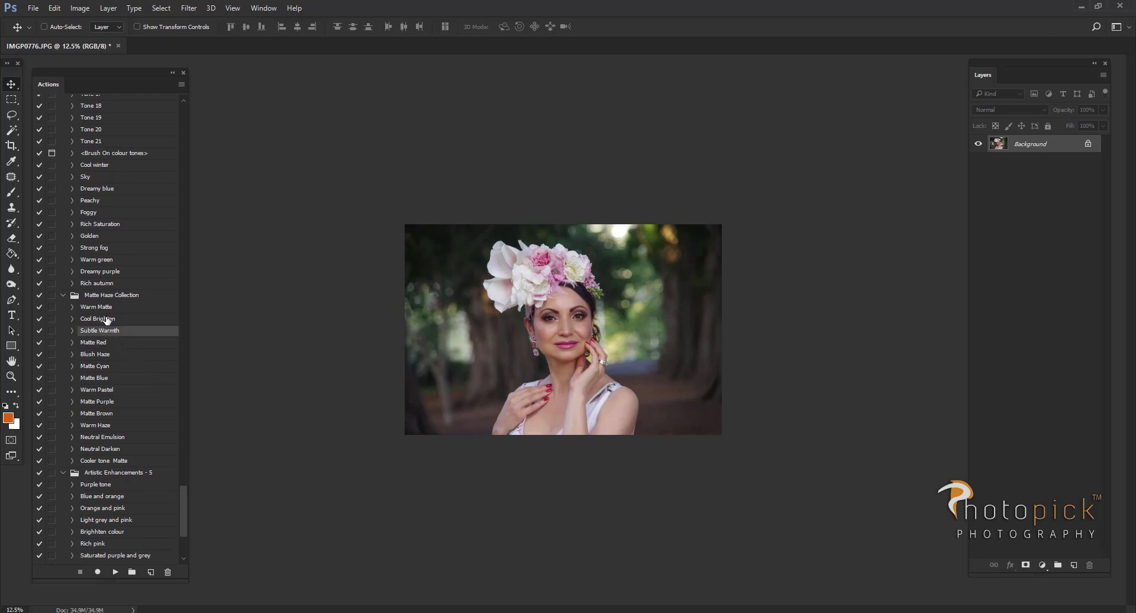
pyautogui.click(115, 571)
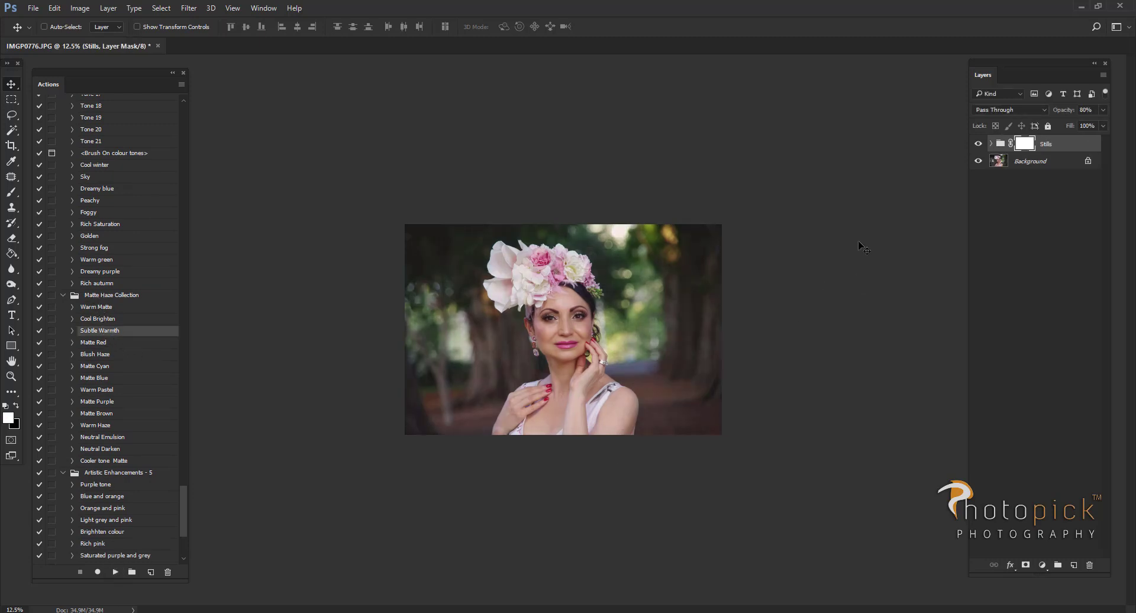
# - Compare the portrait with and without the Stills group and set the group's opacity to 63%
pyautogui.click(978, 144)
pyautogui.click(978, 143)
pyautogui.click(991, 144)
pyautogui.click(992, 144)
pyautogui.click(991, 144)
pyautogui.click(991, 144)
# - Partly erase the Stills effect from the woman's face and body with the Eraser at 46% opacity and 36% flow
pyautogui.click(10, 239)
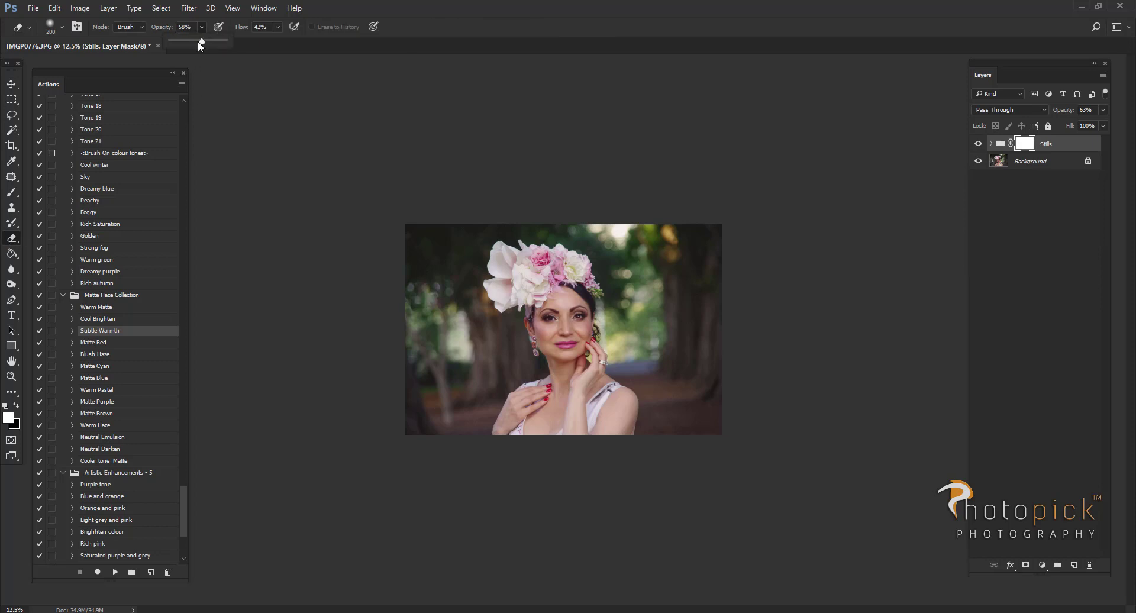
pyautogui.moveTo(201, 43); pyautogui.dragTo(196, 42)
pyautogui.click(277, 28)
pyautogui.moveTo(274, 41); pyautogui.dragTo(274, 41)
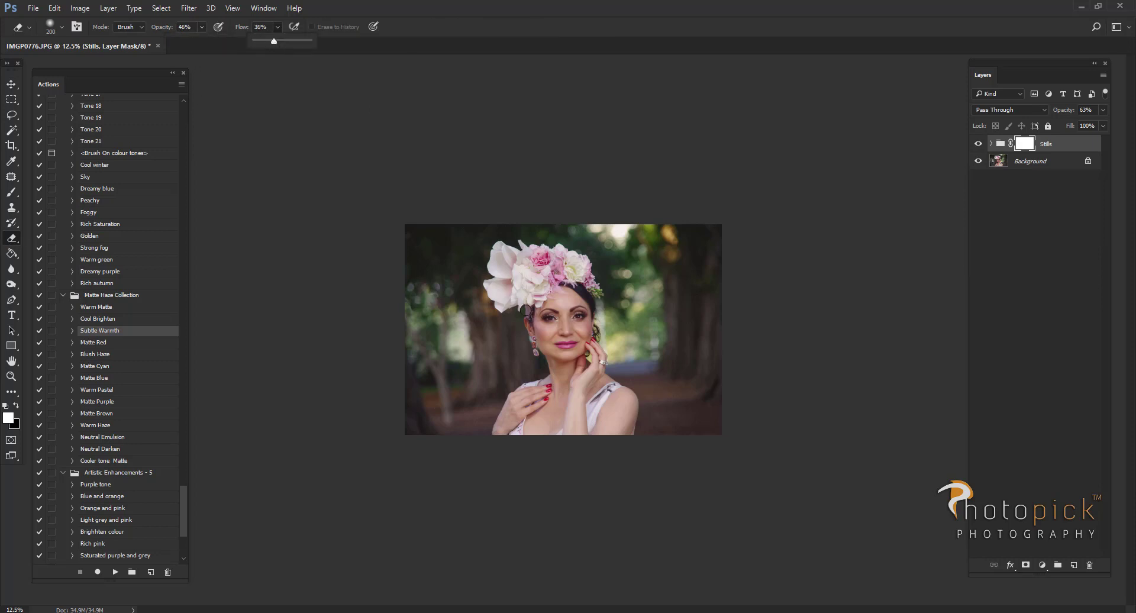
pyautogui.moveTo(593, 341)
pyautogui.mouseDown()
pyautogui.moveTo(579, 305)
pyautogui.moveTo(543, 339)
pyautogui.moveTo(583, 385)
pyautogui.moveTo(545, 397)
pyautogui.moveTo(523, 428)
pyautogui.mouseUp()
pyautogui.moveTo(543, 327)
pyautogui.mouseDown()
pyautogui.moveTo(567, 359)
pyautogui.moveTo(586, 346)
pyautogui.mouseUp()
# - Compare the portrait with and without the Stills group and flatten the image
pyautogui.click(979, 144)
pyautogui.click(979, 144)
pyautogui.click(103, 8)
pyautogui.click(141, 423)
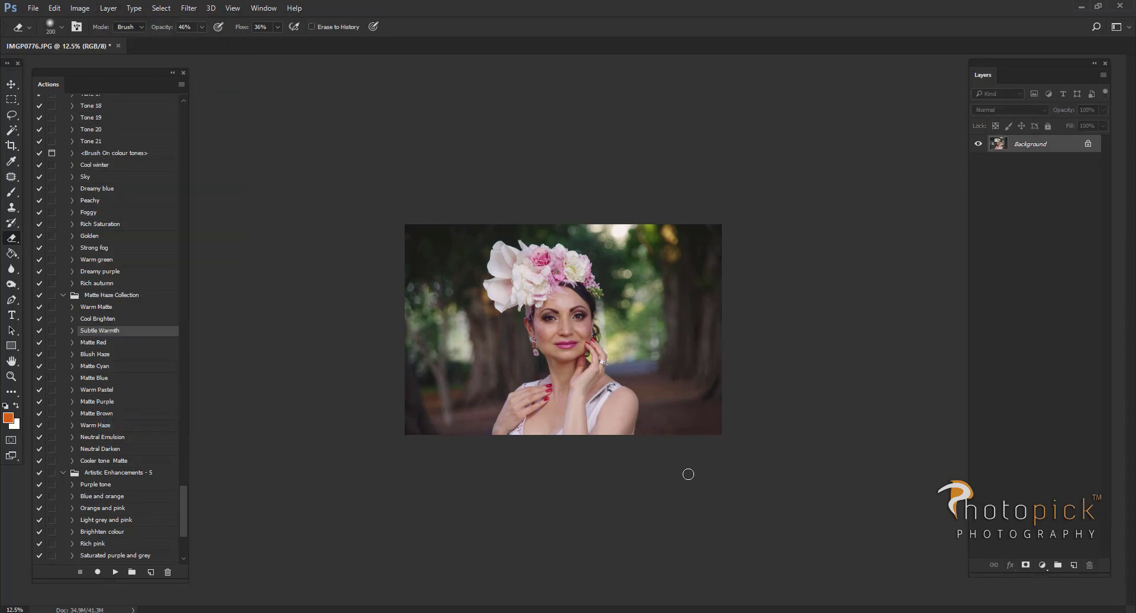
# - Run the Dusty blue action from the Dusty blue cinematic haze effect set
pyautogui.moveTo(182, 493); pyautogui.dragTo(184, 536)
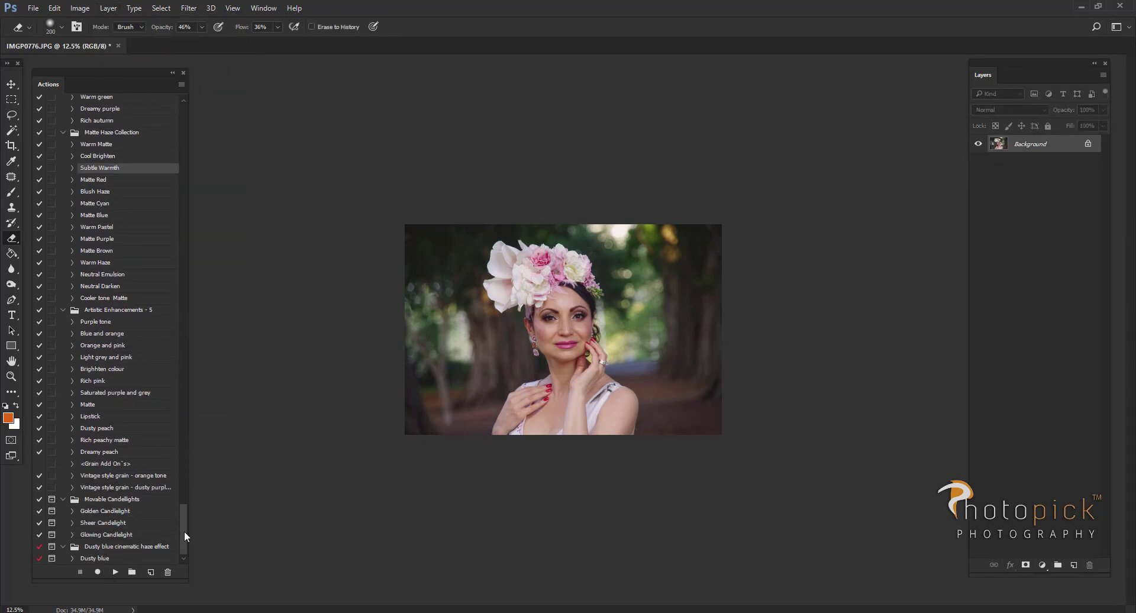
pyautogui.click(99, 558)
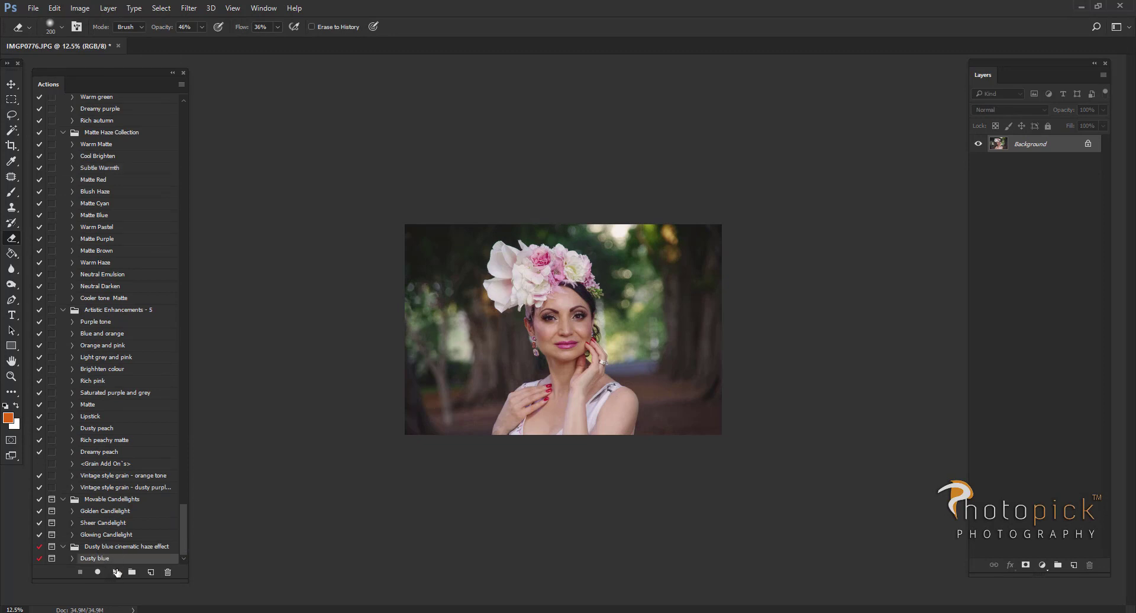
pyautogui.click(116, 571)
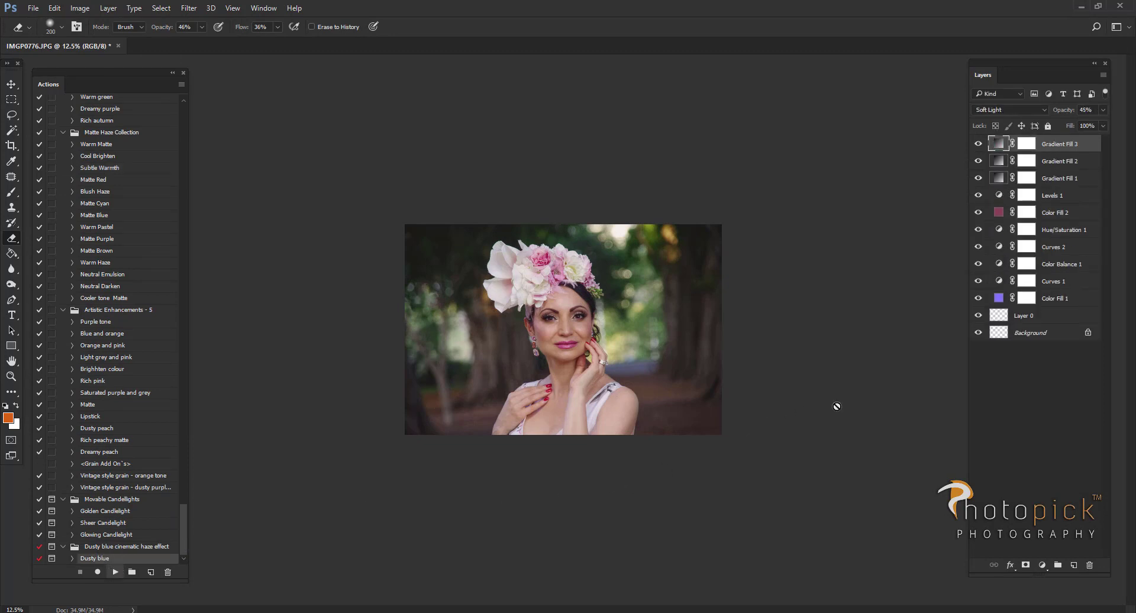
pyautogui.click(519, 236)
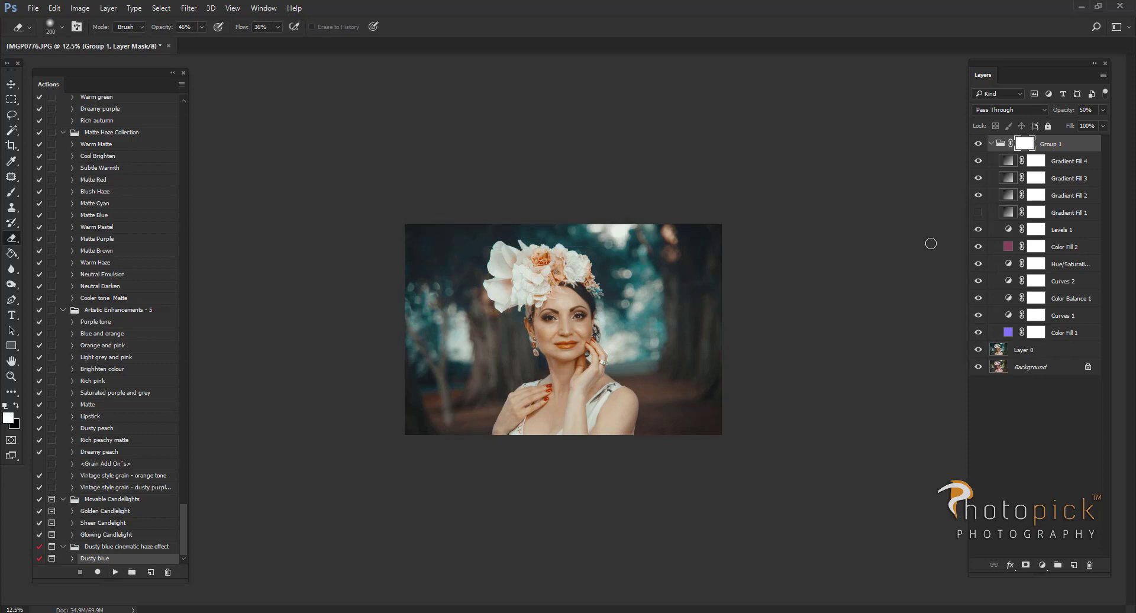
# - Set Layer 0's opacity to 71% and the Eraser to 55% opacity and 53% flow
pyautogui.click(1037, 354)
pyautogui.click(1104, 110)
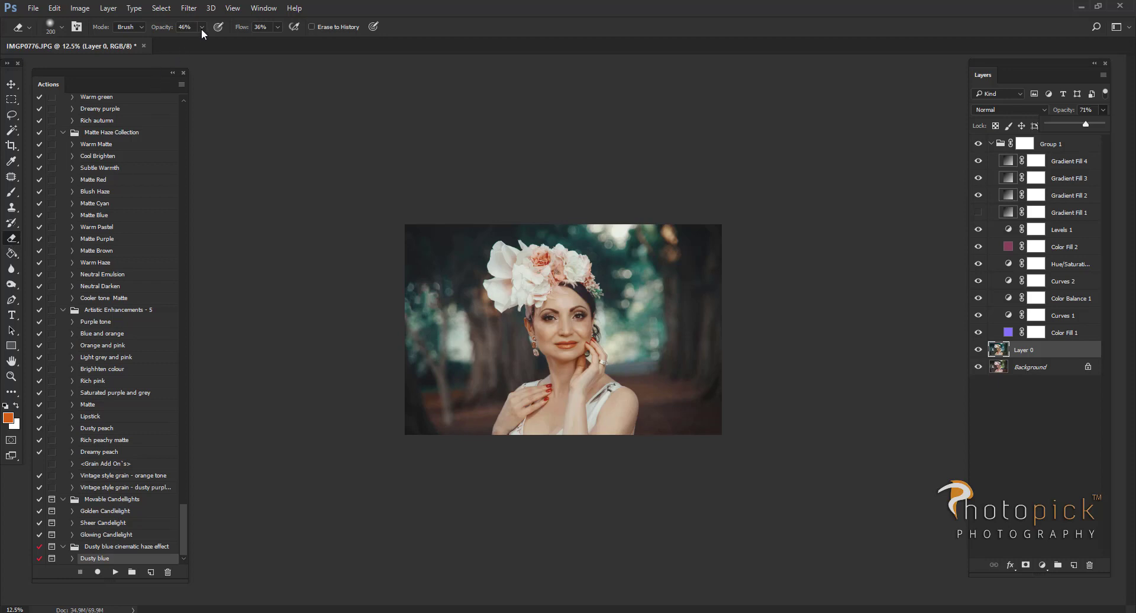
pyautogui.moveTo(201, 29); pyautogui.dragTo(207, 41)
pyautogui.click(277, 28)
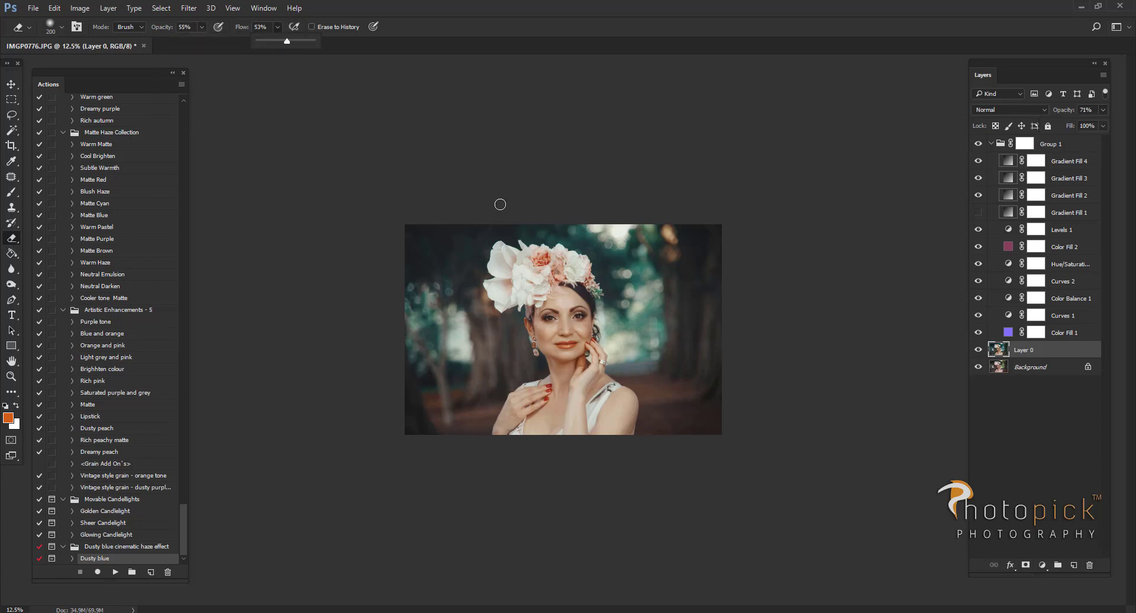
pyautogui.press('Escape')
# - Partly erase Layer 0's tone from the flower headpiece with a 500 px Eraser brush
pyautogui.hotkey('ctrl', '+')
pyautogui.press(']')
pyautogui.press(']')
pyautogui.press(']')
pyautogui.press(']')
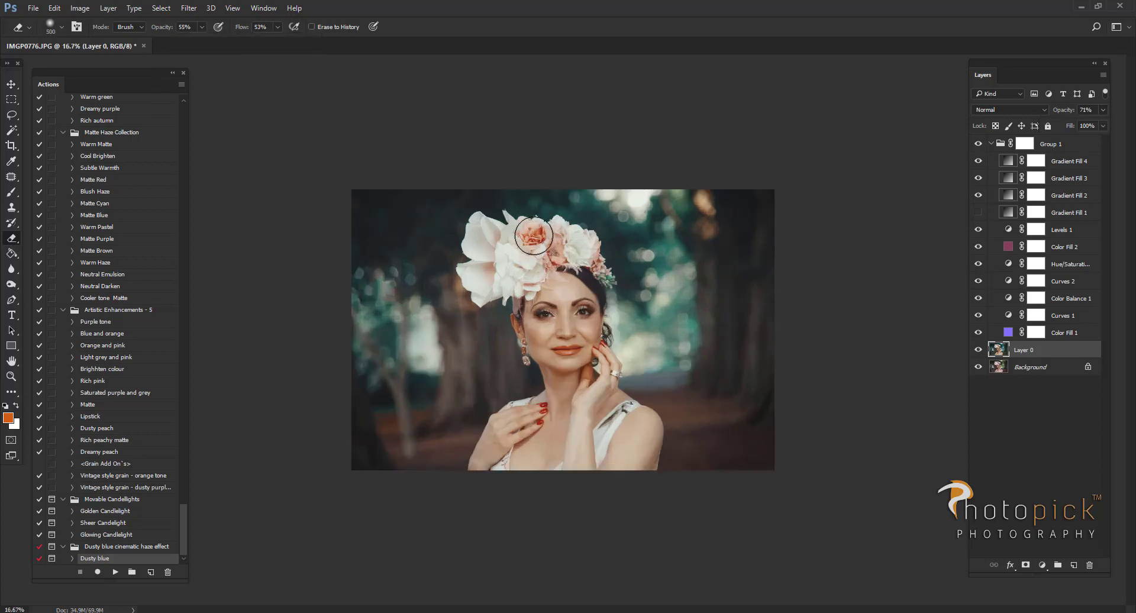
pyautogui.moveTo(534, 236); pyautogui.dragTo(548, 243)
# - Adjust the Eraser brush size and partly erase Layer 0's tone from the woman's face, neck and hand
pyautogui.press('[')
pyautogui.press('[')
pyautogui.press('[')
pyautogui.press('[')
pyautogui.press('[')
pyautogui.press('[')
pyautogui.press(']')
pyautogui.press(']')
pyautogui.press(']')
pyautogui.press(']')
pyautogui.press(']')
pyautogui.press(']')
pyautogui.moveTo(562, 355)
pyautogui.mouseDown()
pyautogui.moveTo(572, 370)
pyautogui.moveTo(585, 353)
pyautogui.moveTo(586, 370)
pyautogui.moveTo(566, 385)
pyautogui.moveTo(591, 404)
pyautogui.mouseUp()
# - Erase more of Layer 0's tone from the woman's shoulder, face and neck with a 175 px Eraser brush
pyautogui.hotkey('ctrl', '+')
pyautogui.press('[')
pyautogui.press('[')
pyautogui.press('[')
pyautogui.press('[')
pyautogui.press('[')
pyautogui.press('[')
pyautogui.press('[')
pyautogui.press('[')
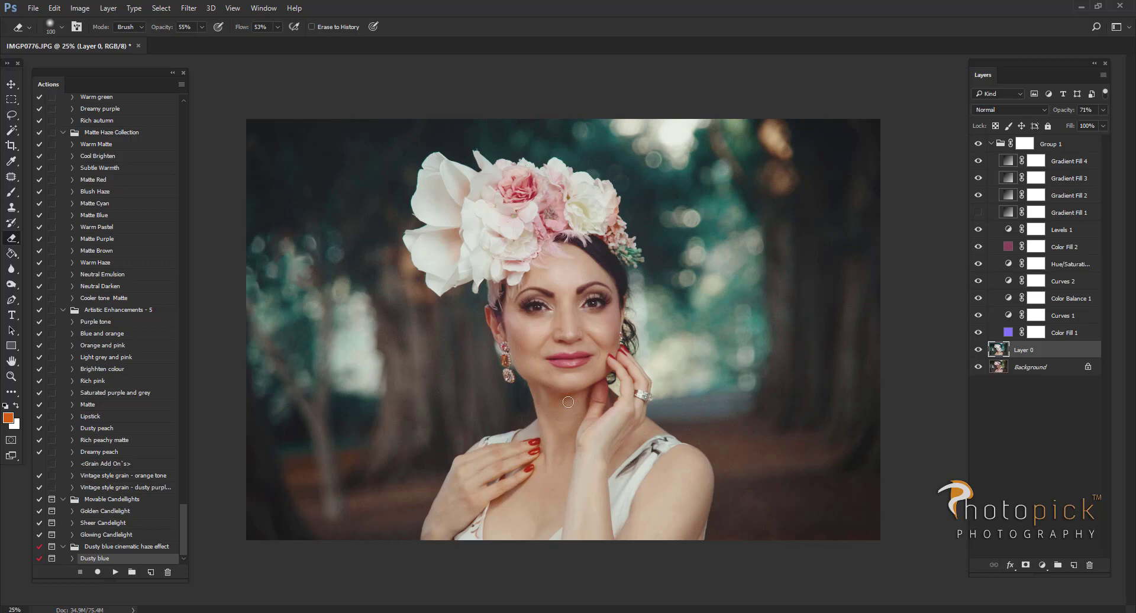
pyautogui.press(']')
pyautogui.press(']')
pyautogui.press(']')
pyautogui.moveTo(657, 477)
pyautogui.mouseDown()
pyautogui.moveTo(700, 462)
pyautogui.moveTo(688, 535)
pyautogui.mouseUp()
pyautogui.moveTo(554, 260)
pyautogui.mouseDown()
pyautogui.moveTo(524, 322)
pyautogui.moveTo(589, 380)
pyautogui.moveTo(542, 382)
pyautogui.moveTo(557, 426)
pyautogui.mouseUp()
pyautogui.hotkey('ctrl', '-')
pyautogui.hotkey('ctrl', '-')
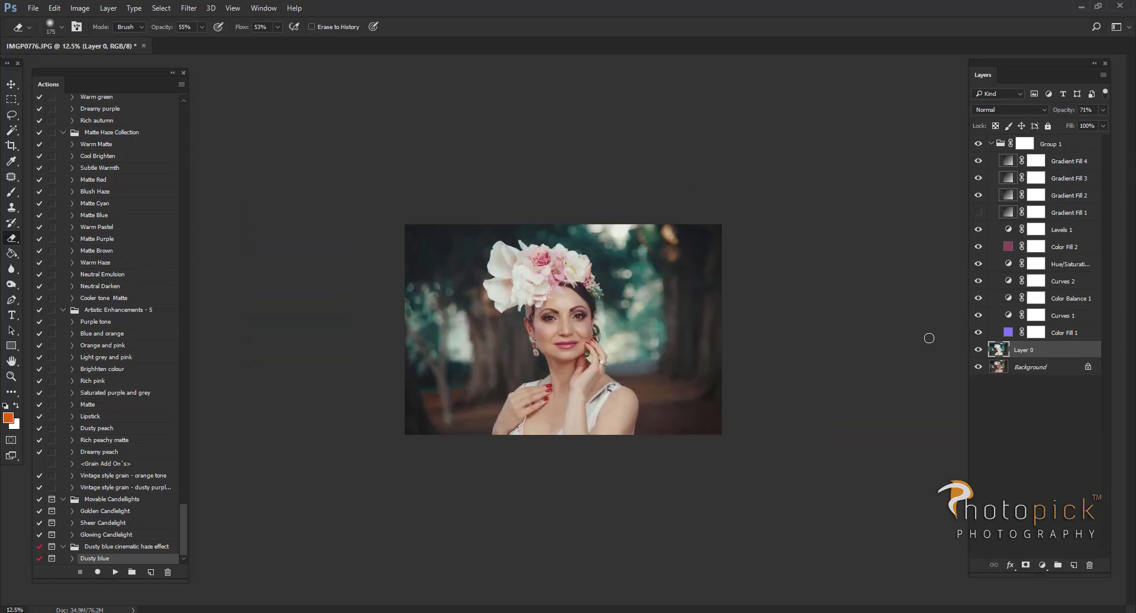
# - Compare the portrait with and without Layer 0 and set the layer's opacity to 50%
pyautogui.click(977, 350)
pyautogui.click(978, 350)
pyautogui.click(978, 350)
pyautogui.click(978, 350)
# - Flatten the image, discarding hidden layers, and duplicate the Background onto a new layer
pyautogui.click(109, 8)
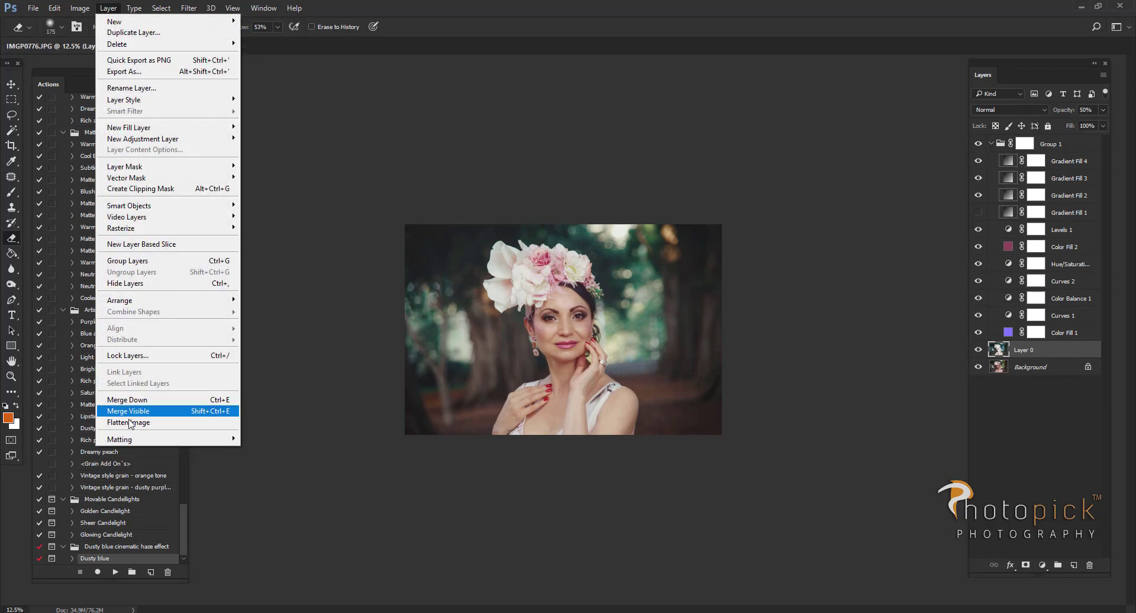
pyautogui.click(136, 428)
pyautogui.click(466, 228)
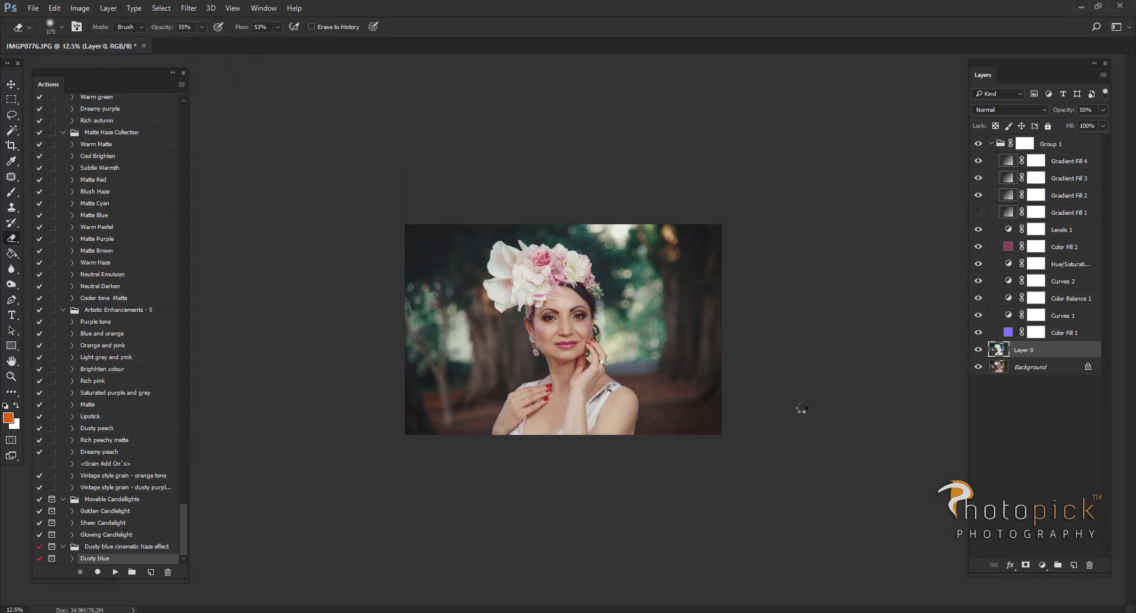
pyautogui.hotkey('ctrl', 'j')
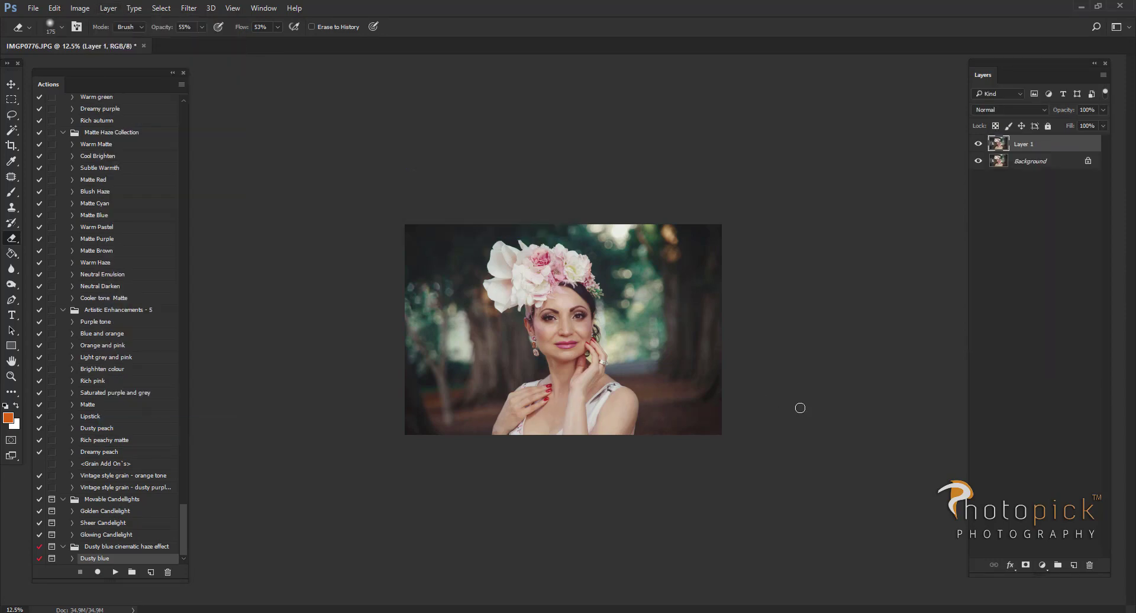
# - Apply the Camera Raw filter to Layer 1 with Contrast at +10 and a slight increase in Clarity
pyautogui.click(189, 8)
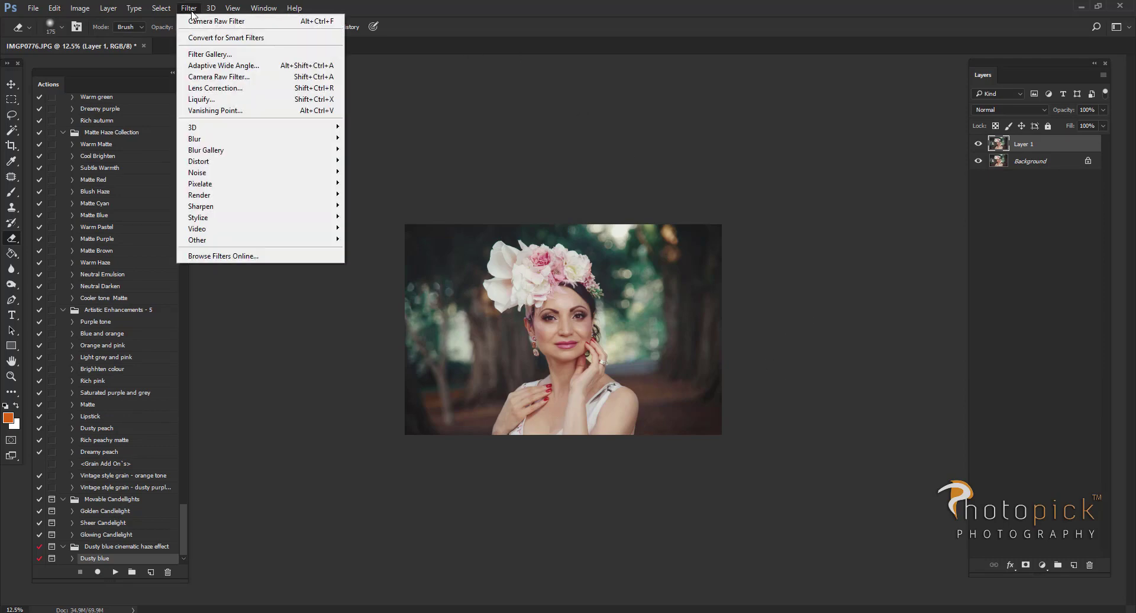
pyautogui.click(204, 77)
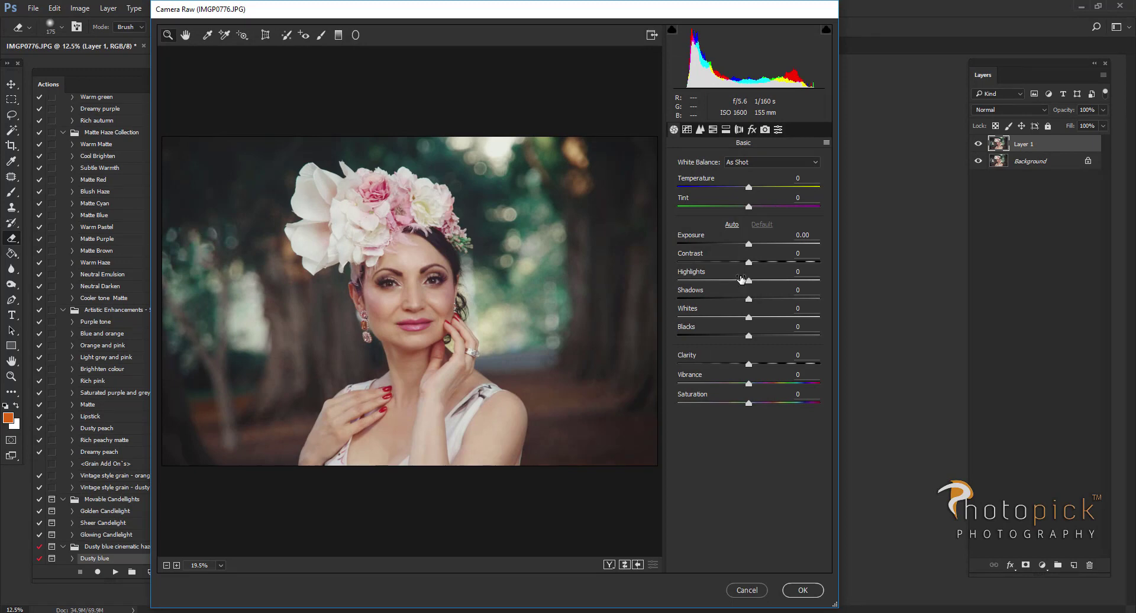
pyautogui.moveTo(748, 265); pyautogui.dragTo(756, 265)
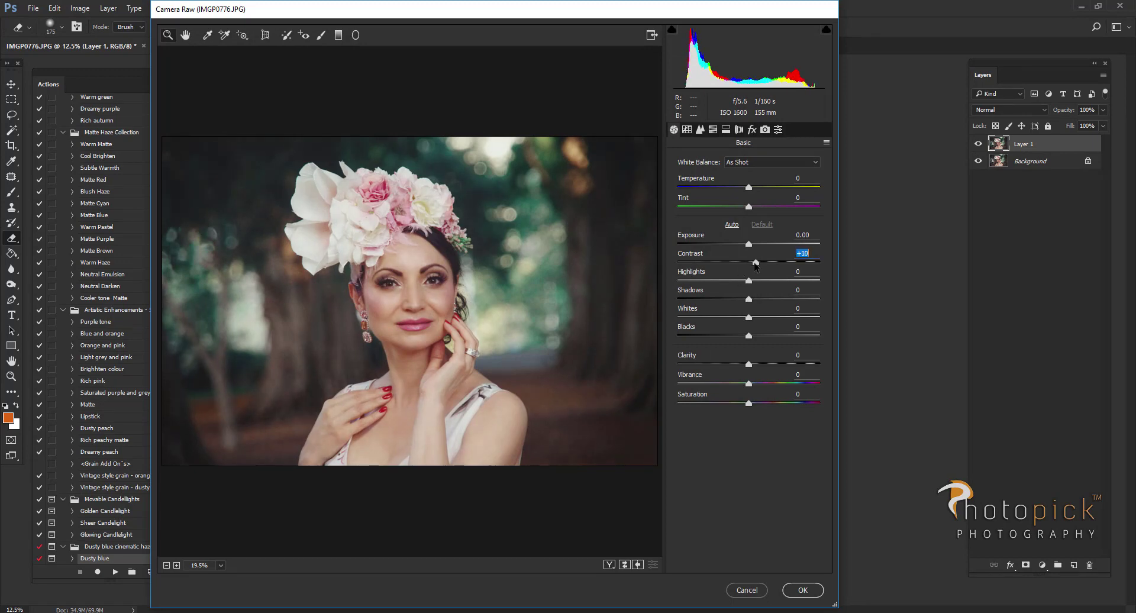
pyautogui.click(749, 363)
pyautogui.moveTo(749, 367); pyautogui.dragTo(756, 369)
pyautogui.click(802, 590)
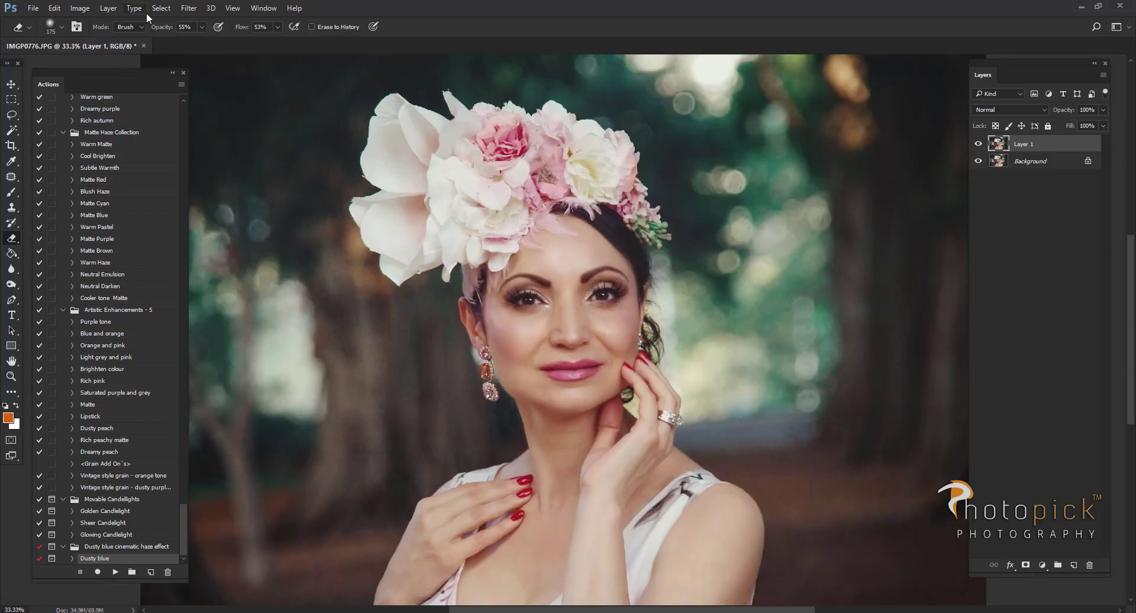
# - Apply Camera Raw noise reduction to Layer 1 with Luminance at 15
pyautogui.click(189, 8)
pyautogui.click(219, 77)
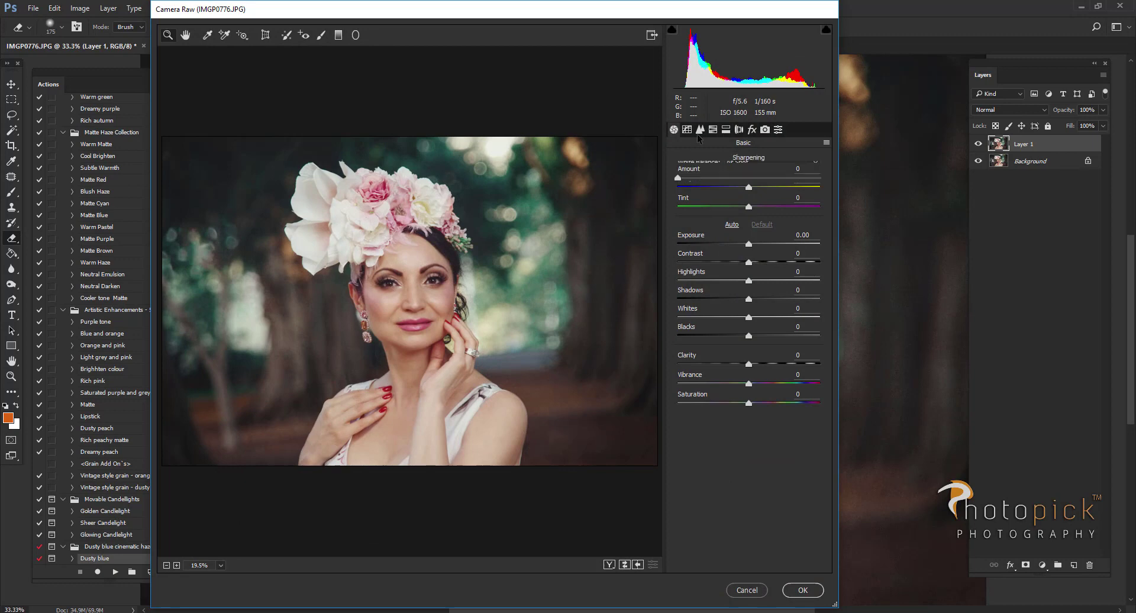
pyautogui.click(701, 129)
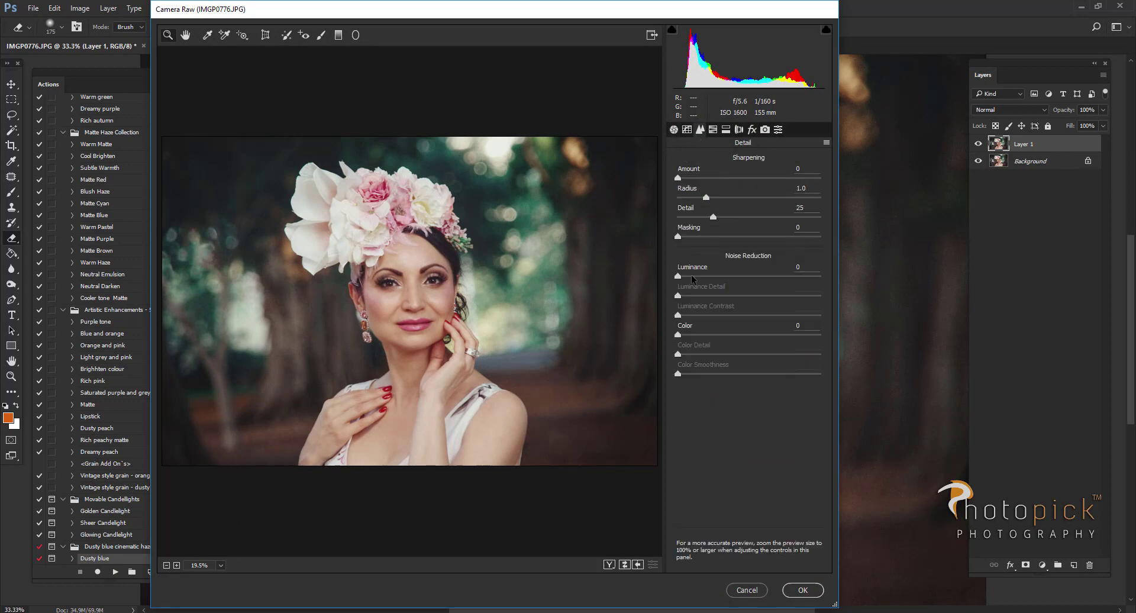
pyautogui.moveTo(678, 276); pyautogui.dragTo(693, 276)
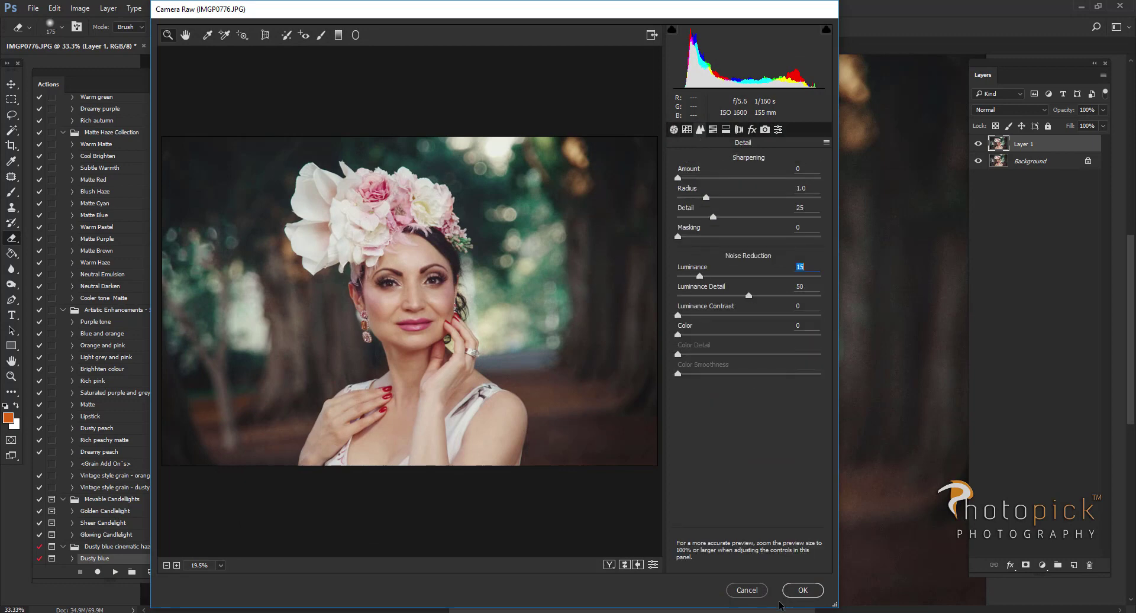
pyautogui.click(803, 590)
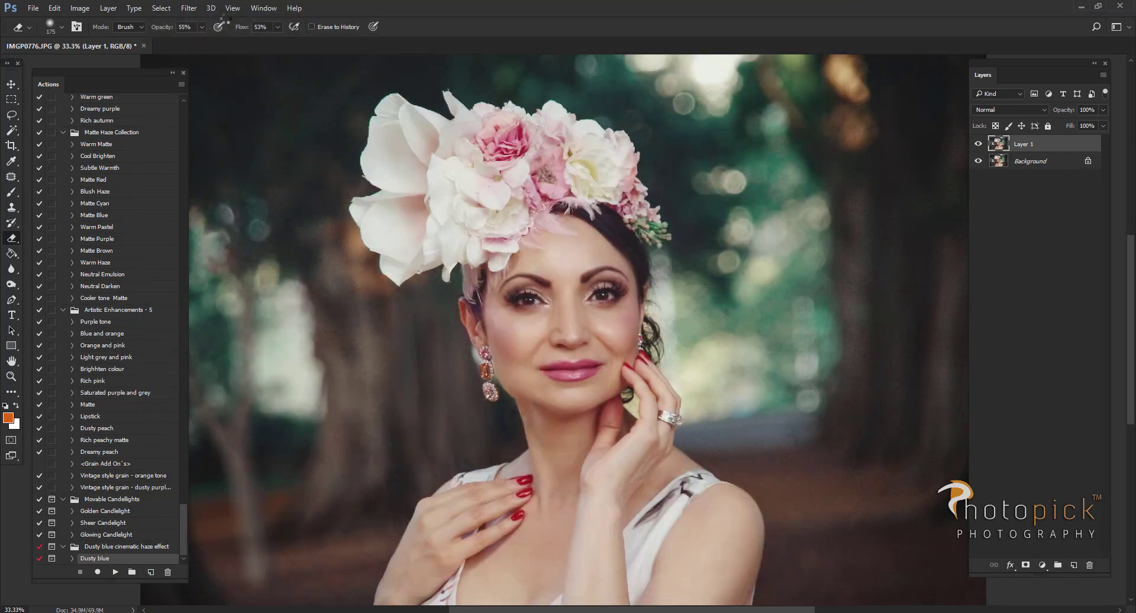
# - Sharpen Layer 1 with Unsharp Mask at 90% amount, 2.5 pixels radius and threshold 2
pyautogui.click(191, 10)
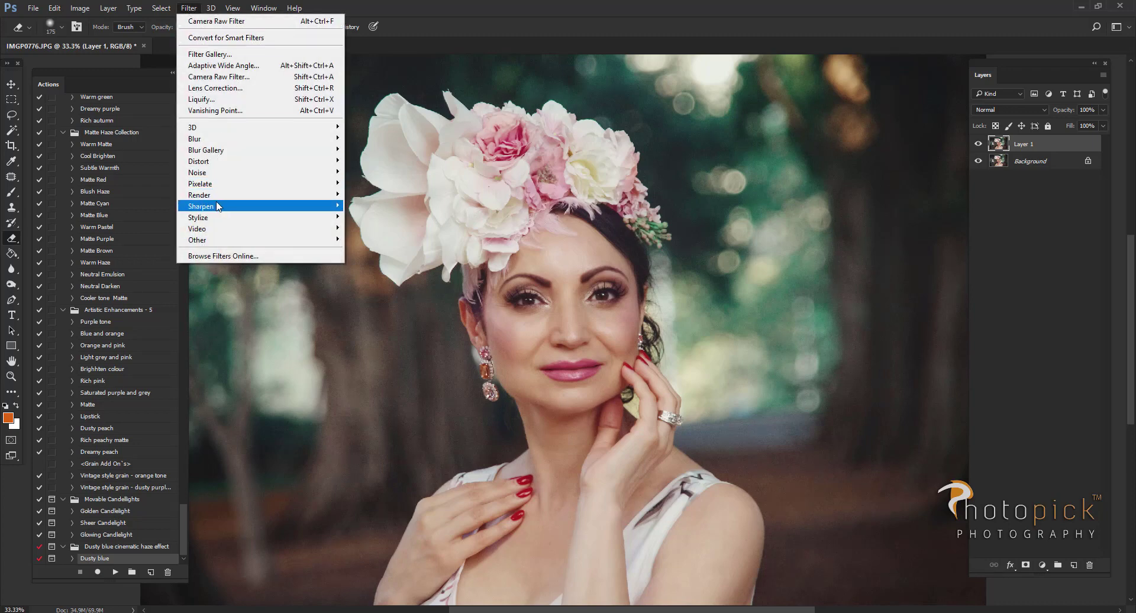
pyautogui.moveTo(323, 207)
pyautogui.click(375, 274)
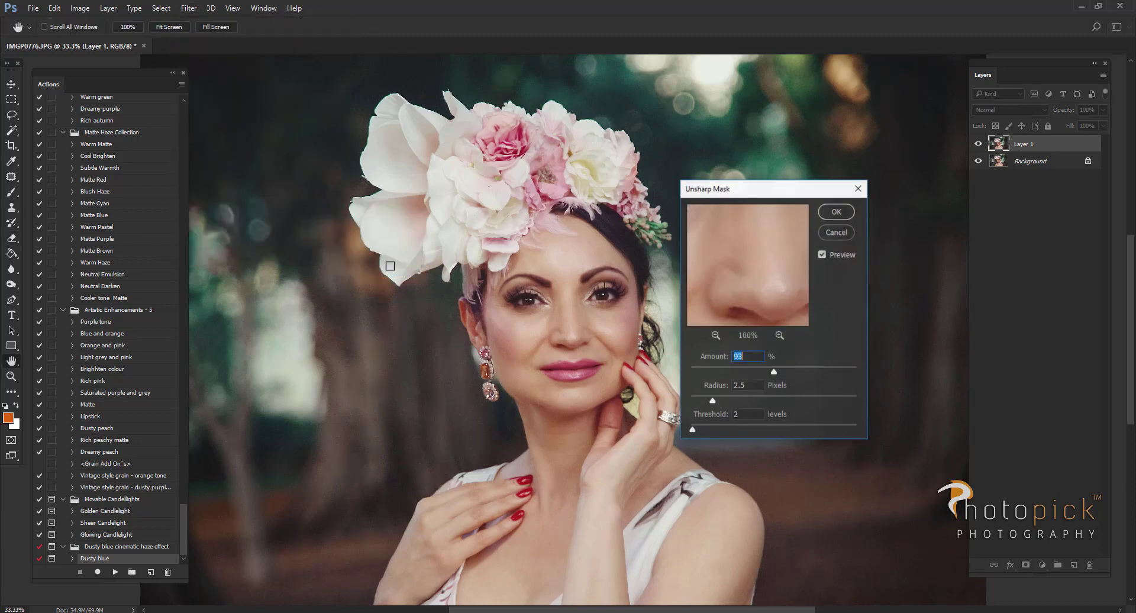
pyautogui.click(823, 255)
pyautogui.moveTo(774, 372); pyautogui.dragTo(777, 371)
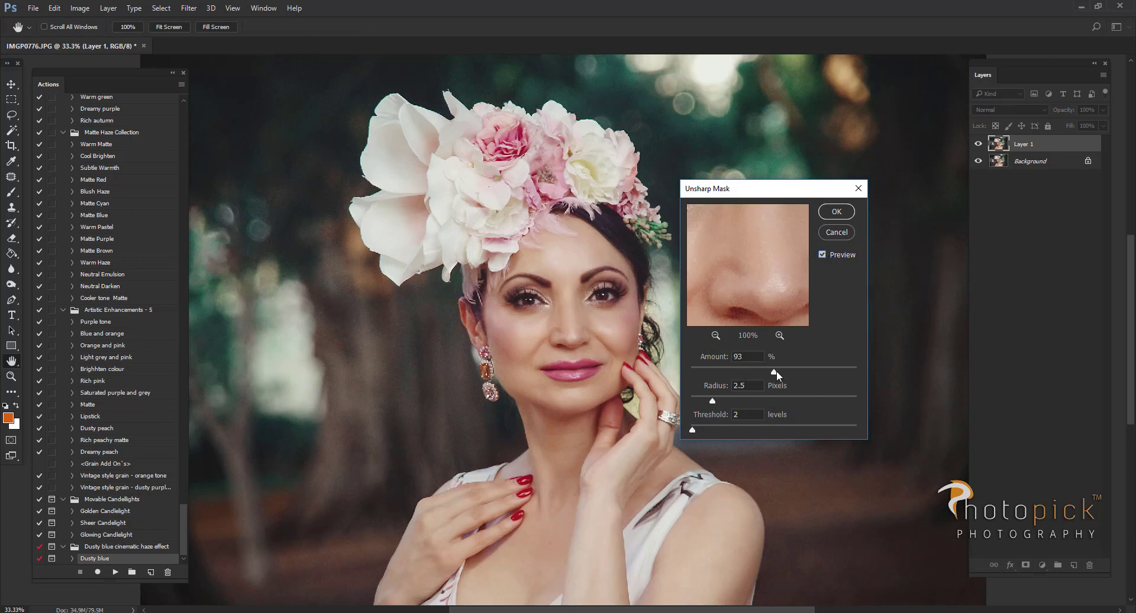
pyautogui.click(820, 254)
pyautogui.moveTo(745, 356); pyautogui.dragTo(727, 354)
pyautogui.write('90')
pyautogui.click(837, 211)
pyautogui.press('e')
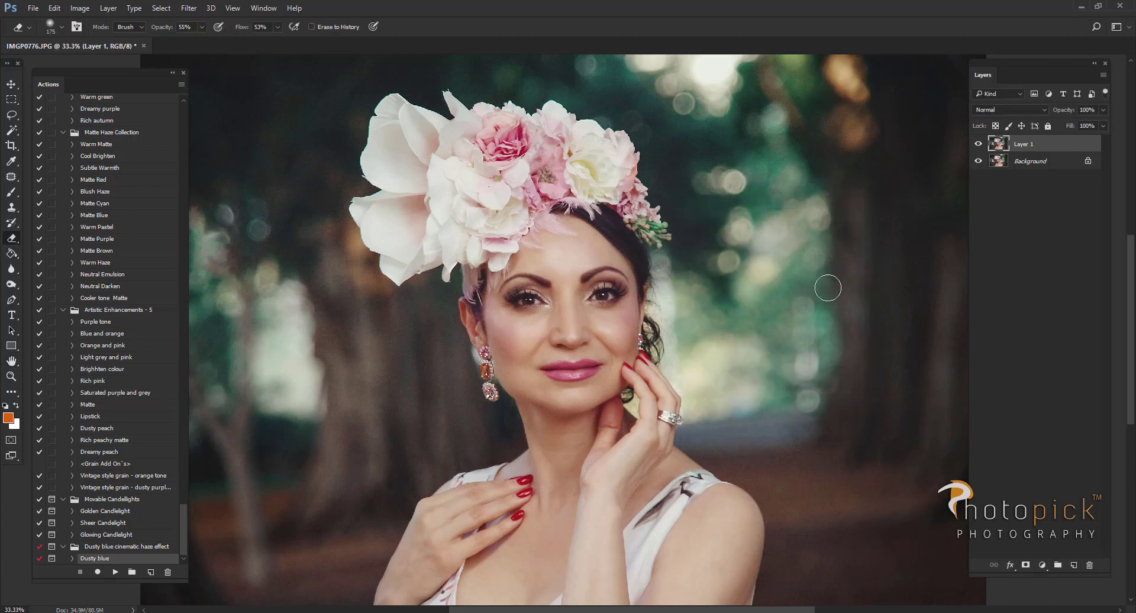
# - Set the Dodge tool to the Midtones range at 23% exposure
pyautogui.hotkey('ctrl', '-')
pyautogui.hotkey('ctrl', '-')
pyautogui.hotkey('ctrl', '-')
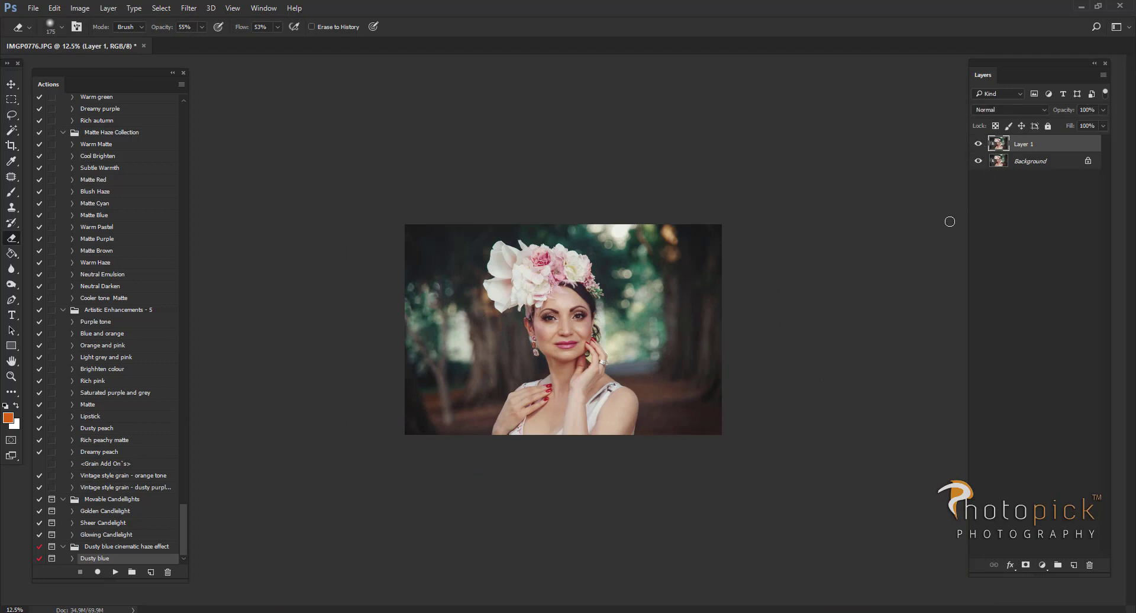
pyautogui.click(19, 87)
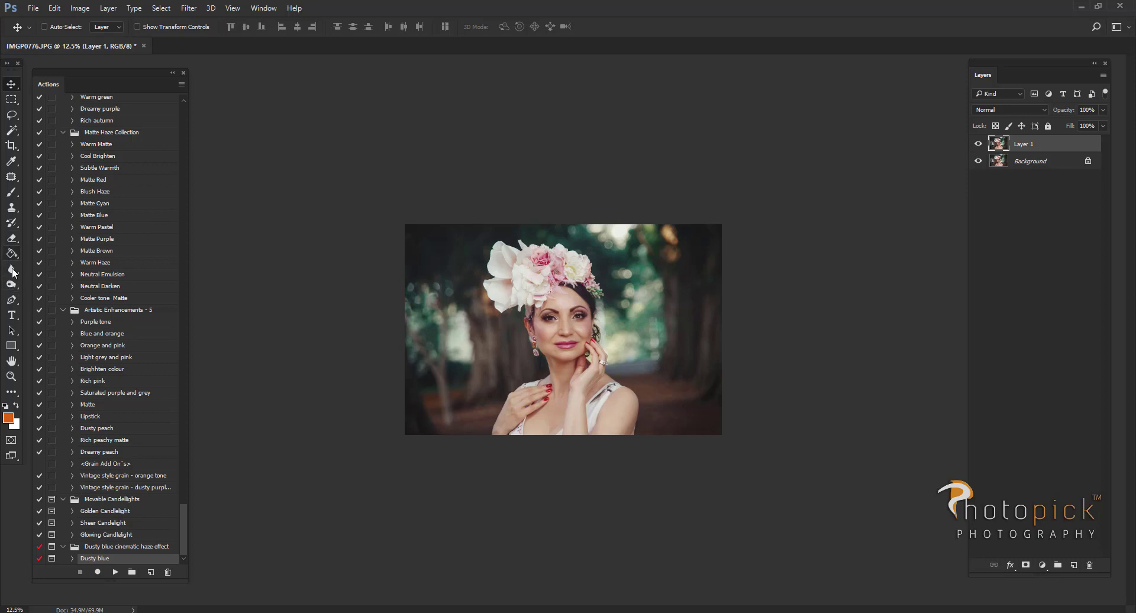
pyautogui.moveTo(11, 284); pyautogui.dragTo(44, 283)
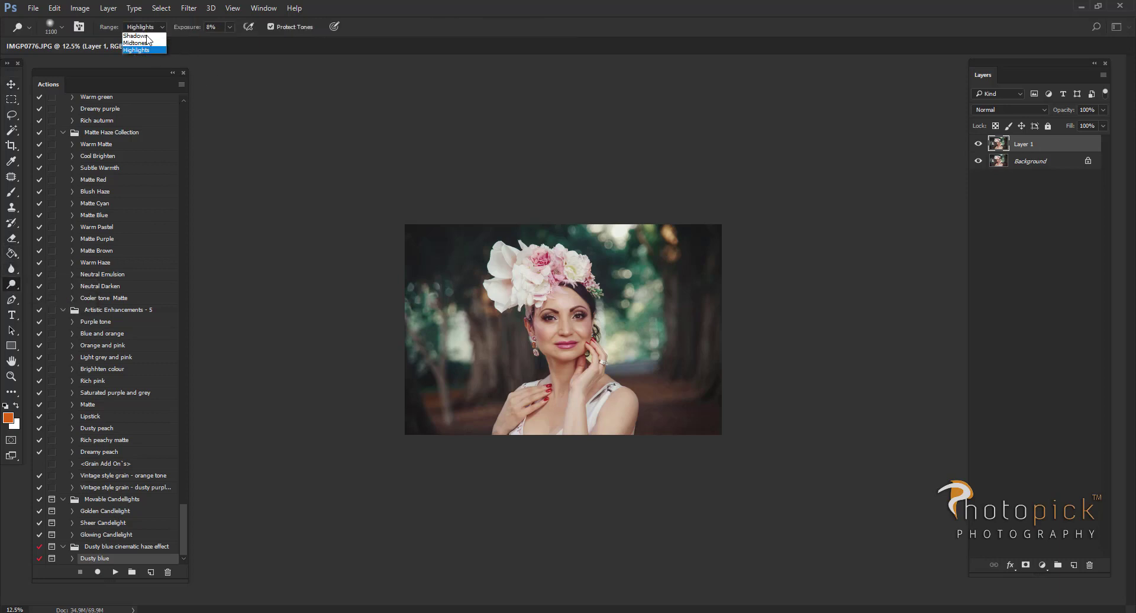
pyautogui.click(148, 43)
pyautogui.moveTo(237, 42); pyautogui.dragTo(238, 42)
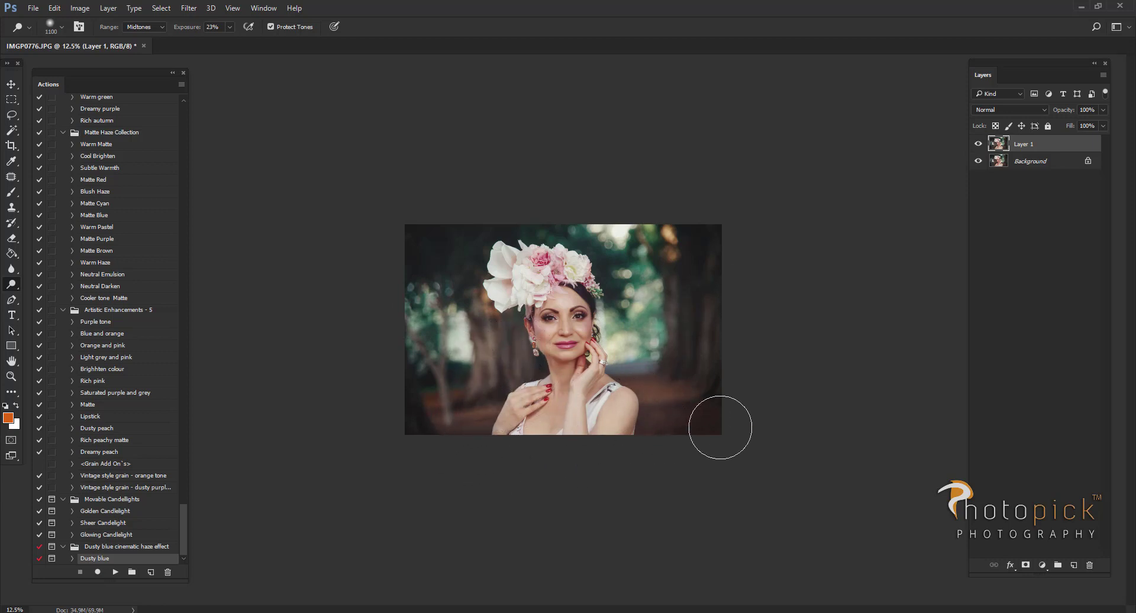
# - Compare the portrait with and without Layer 1 and merge it into the Background
pyautogui.click(978, 144)
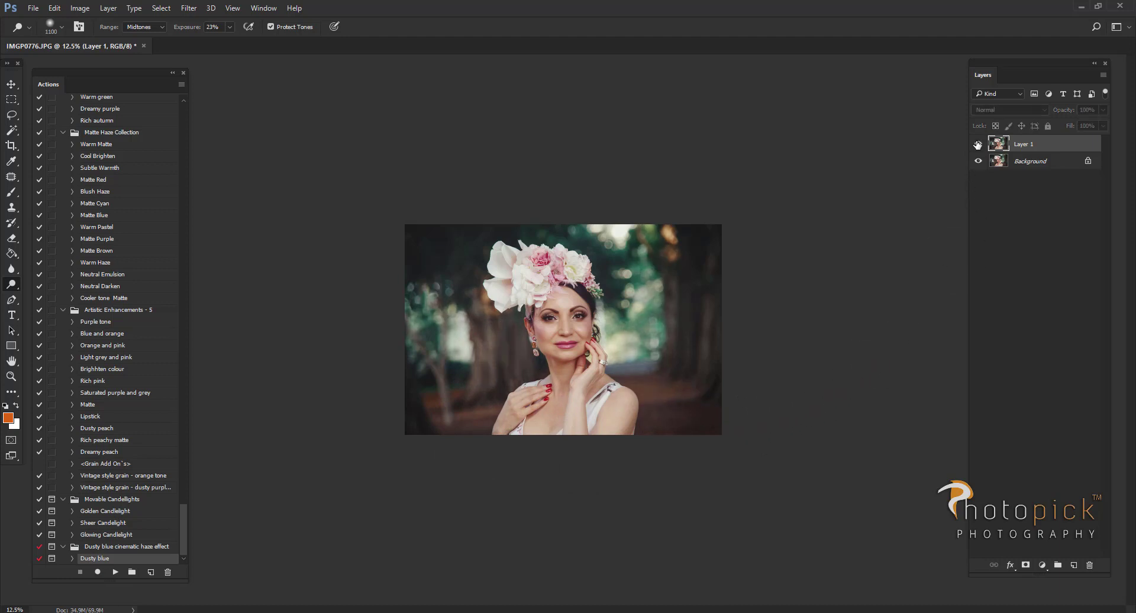
pyautogui.click(977, 144)
pyautogui.hotkey('ctrl', 'e')
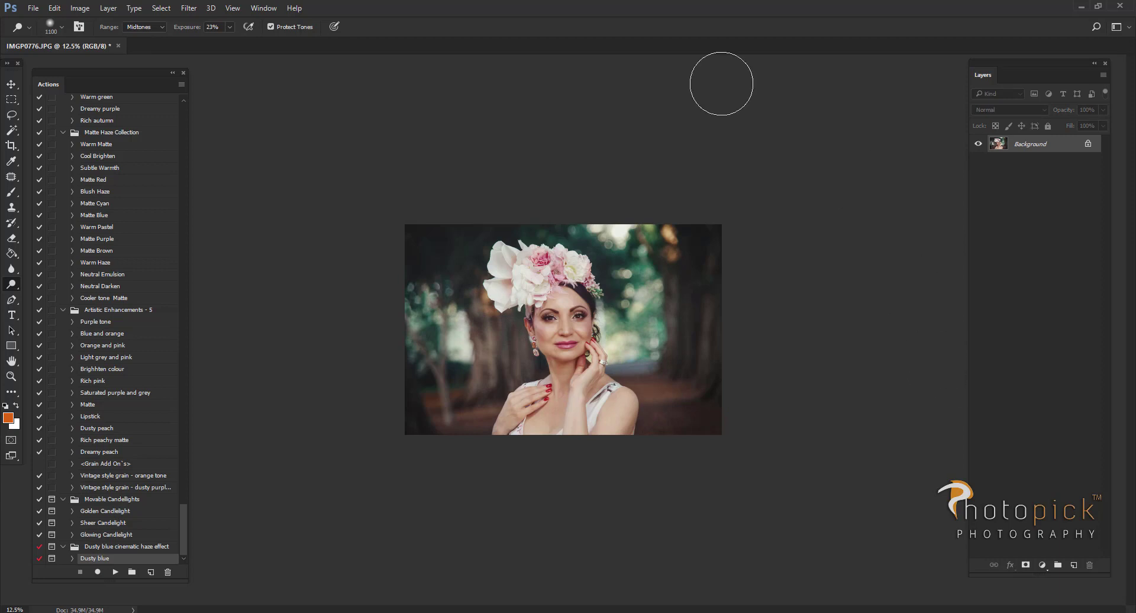
# - Compare the finished portrait with the original by toggling Layer 0's visibility
pyautogui.click(11, 84)
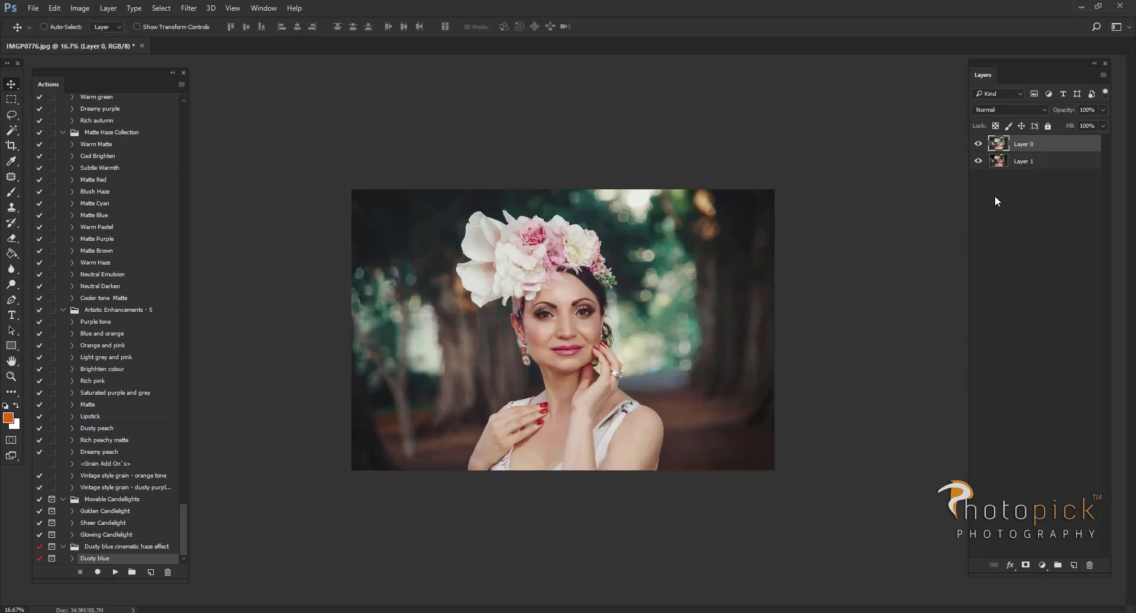
pyautogui.click(978, 146)
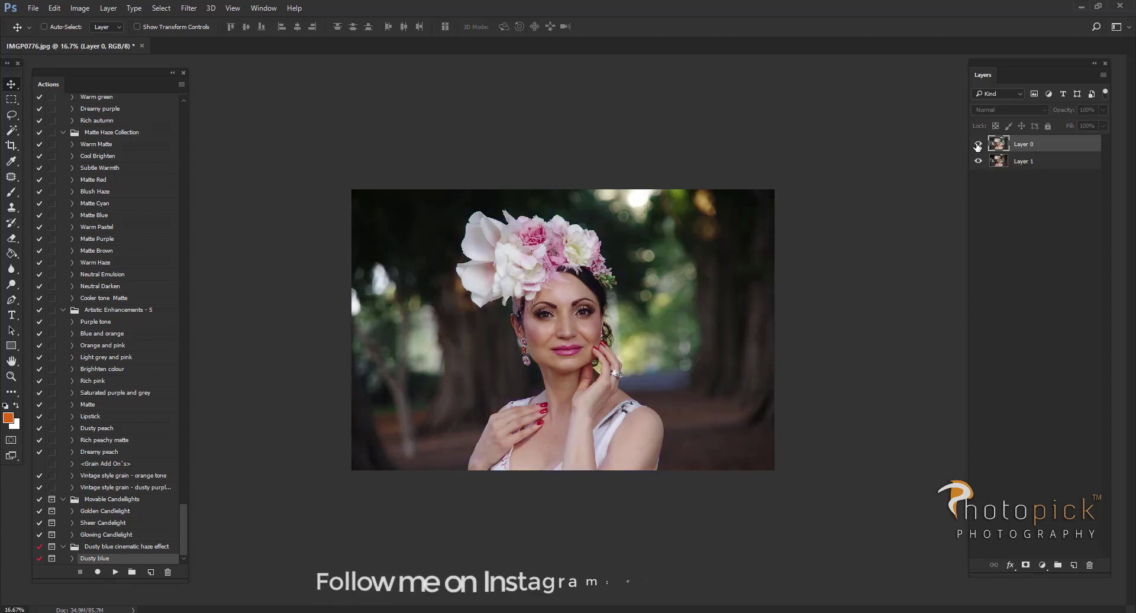
pyautogui.click(978, 146)
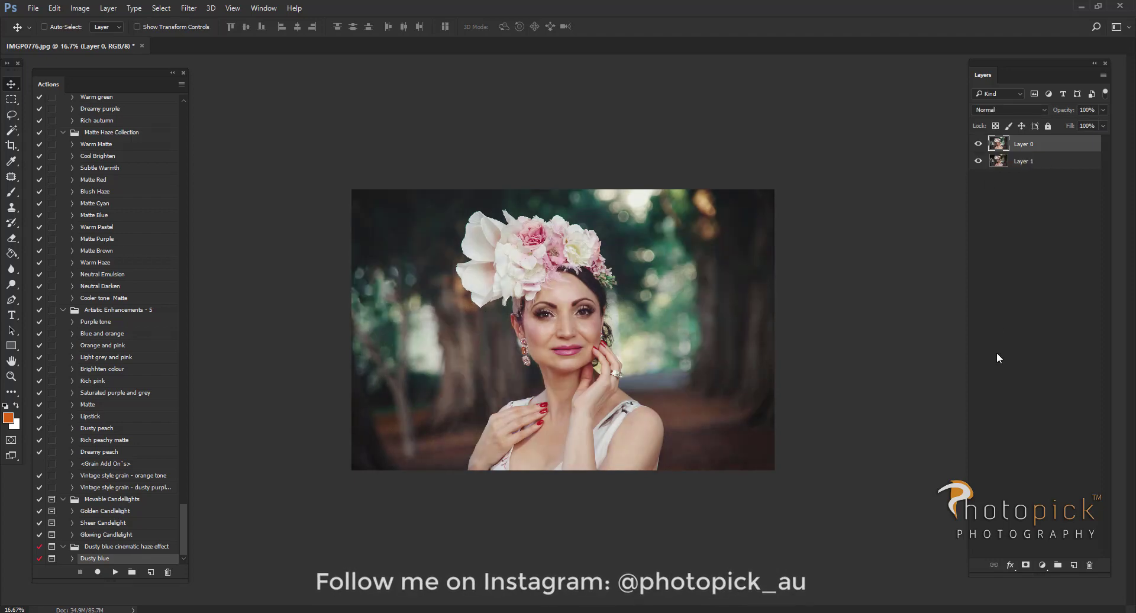